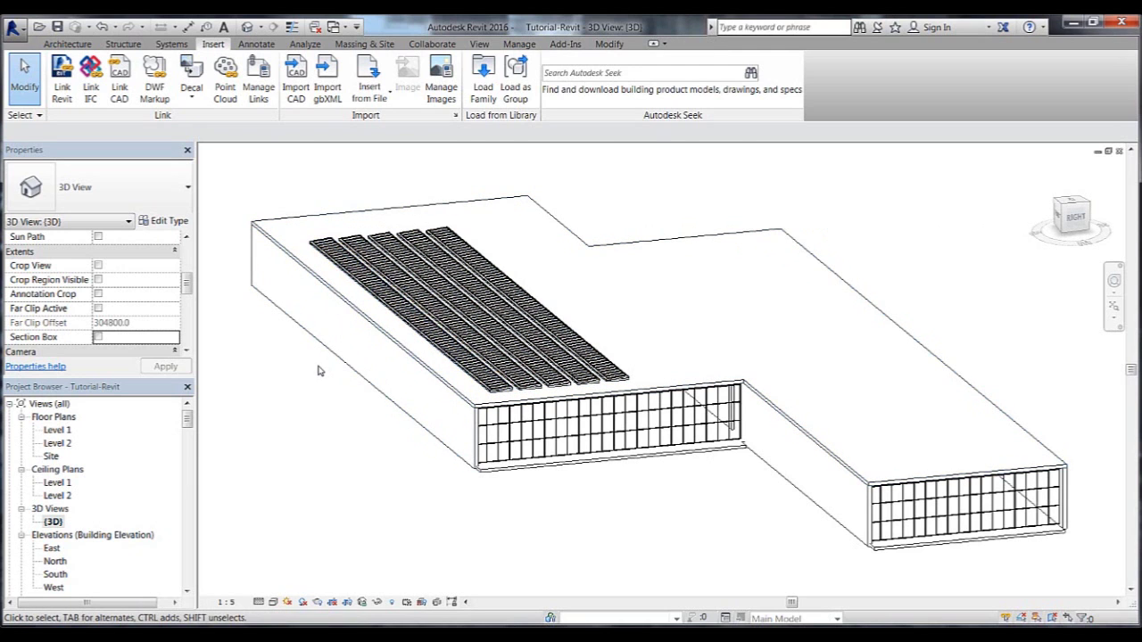
Enable the section box in the 3D view and pull its near face back to cut through the rooftop skylight rows.
left_click_drag(187, 284, 160, 298)
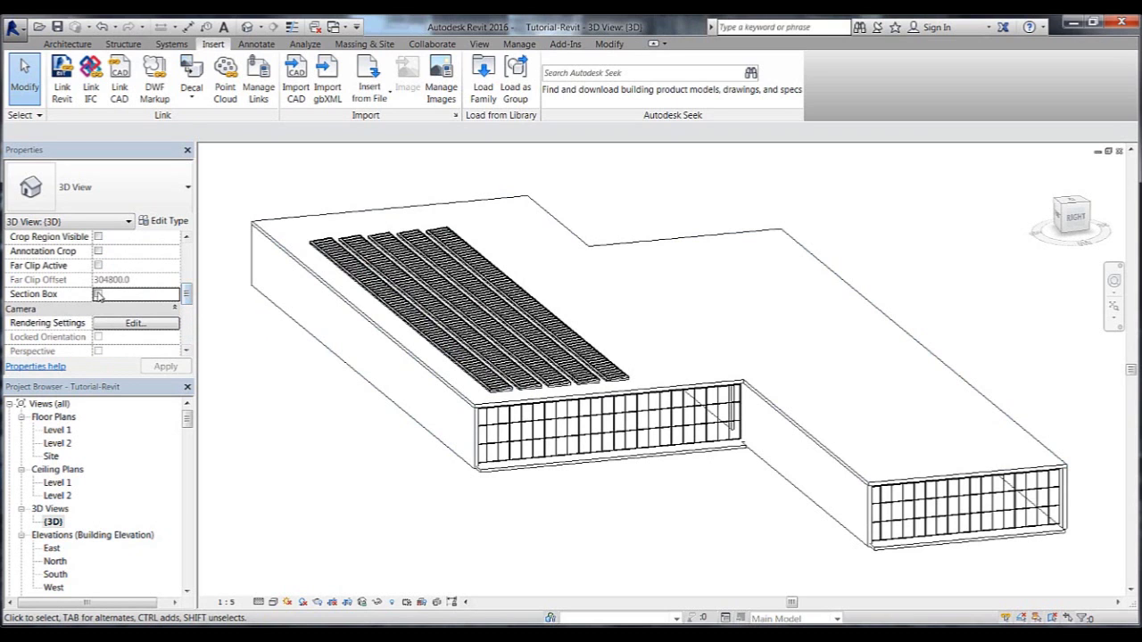
left_click(98, 294)
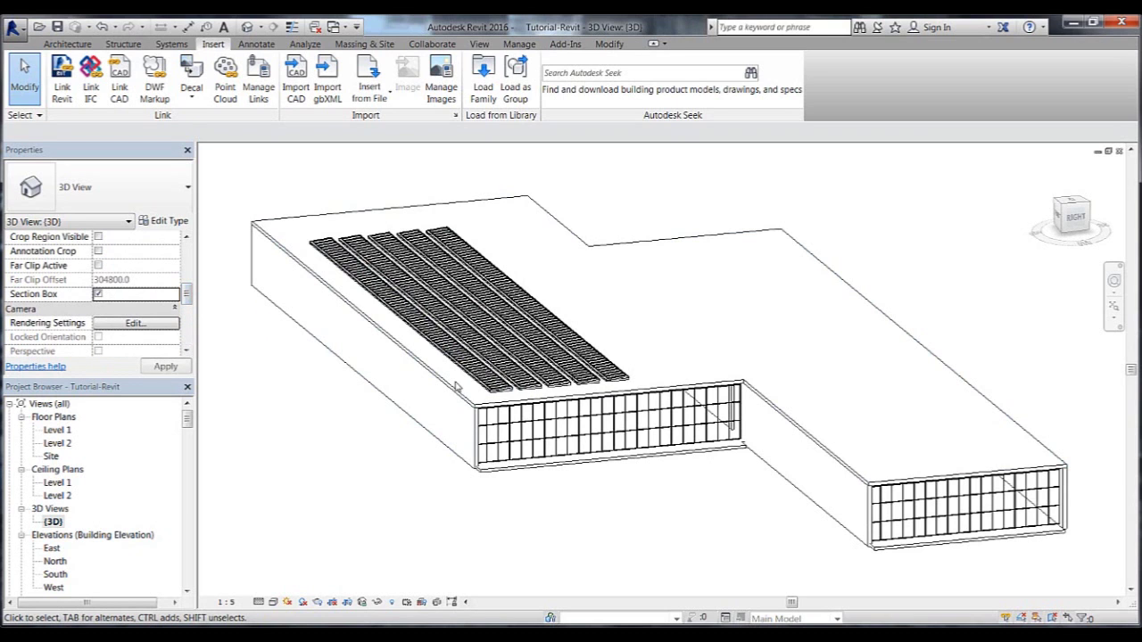
left_click(1097, 464)
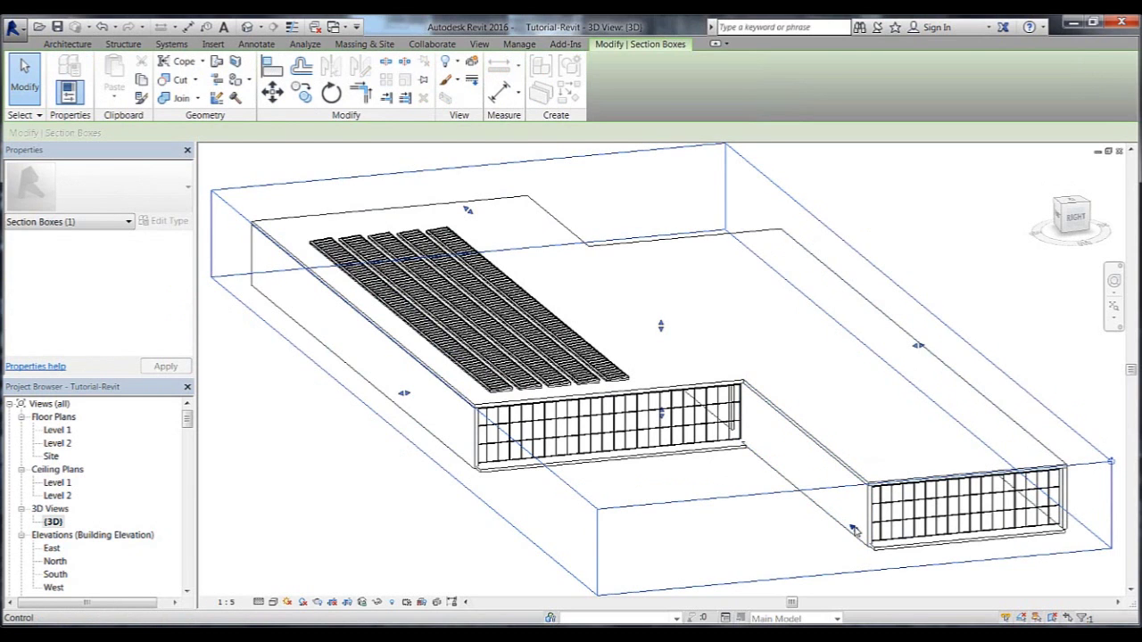
left_click_drag(854, 530, 684, 348)
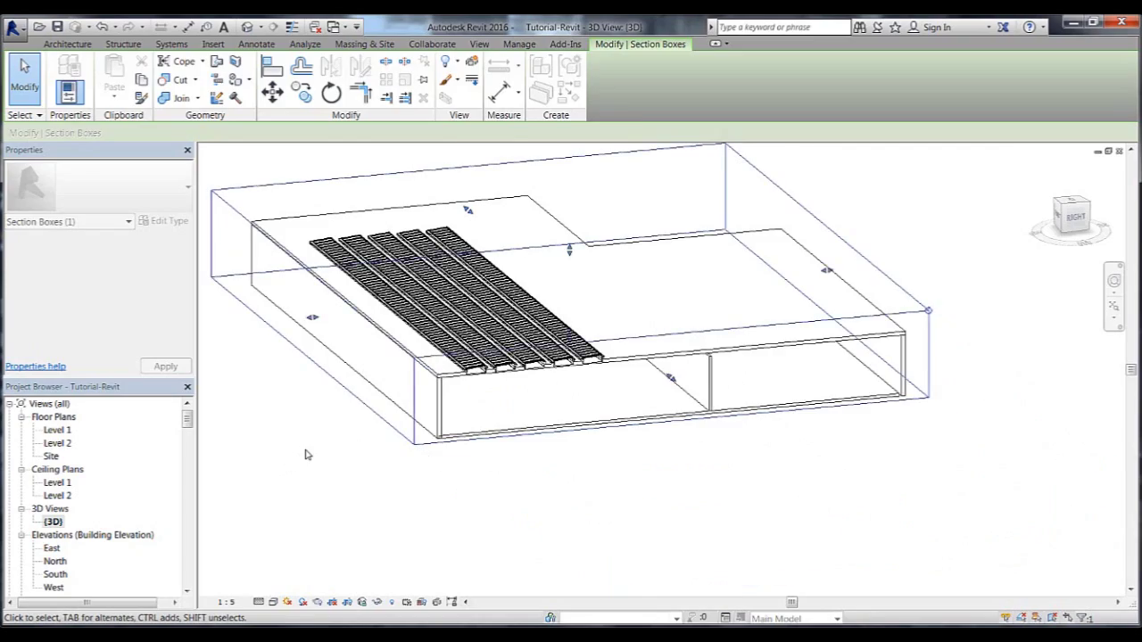
left_click(305, 455)
Open the type properties of the Longlight skylight row whose full profile is exposed at the section cut.
scroll(500, 387, "up", 4)
scroll(479, 372, "up", 6)
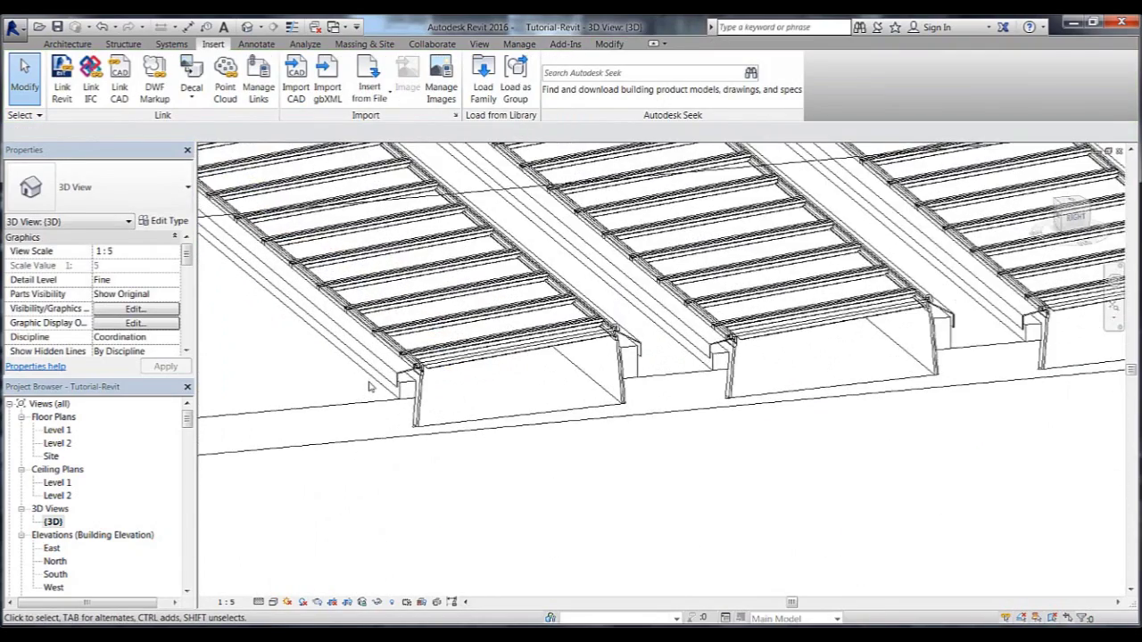
scroll(370, 386, "up", 2)
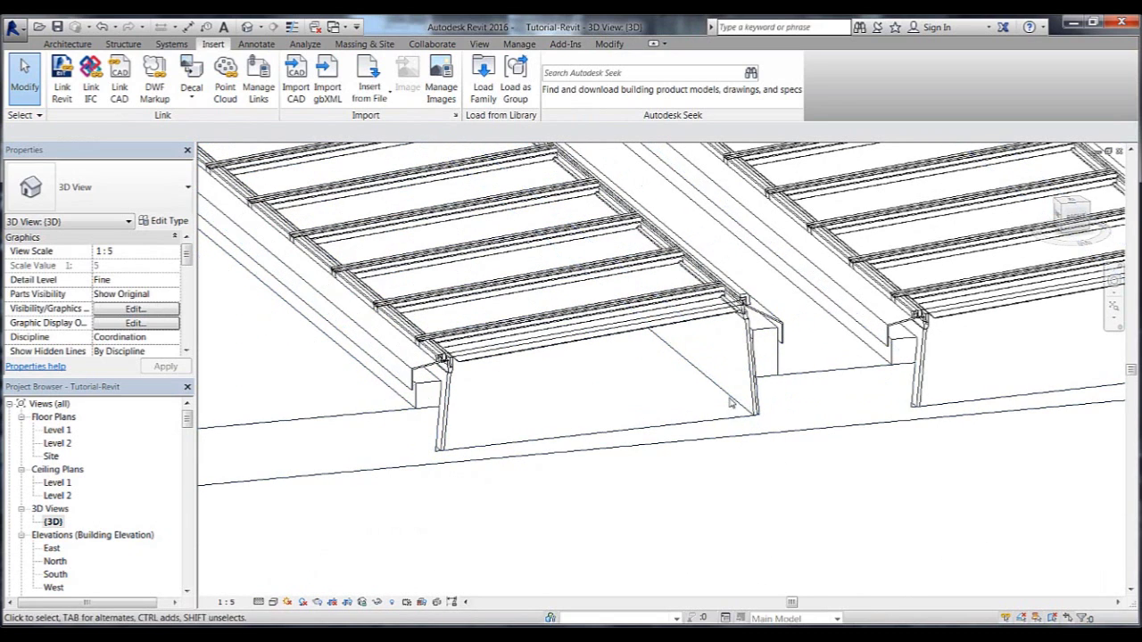
left_click(750, 336)
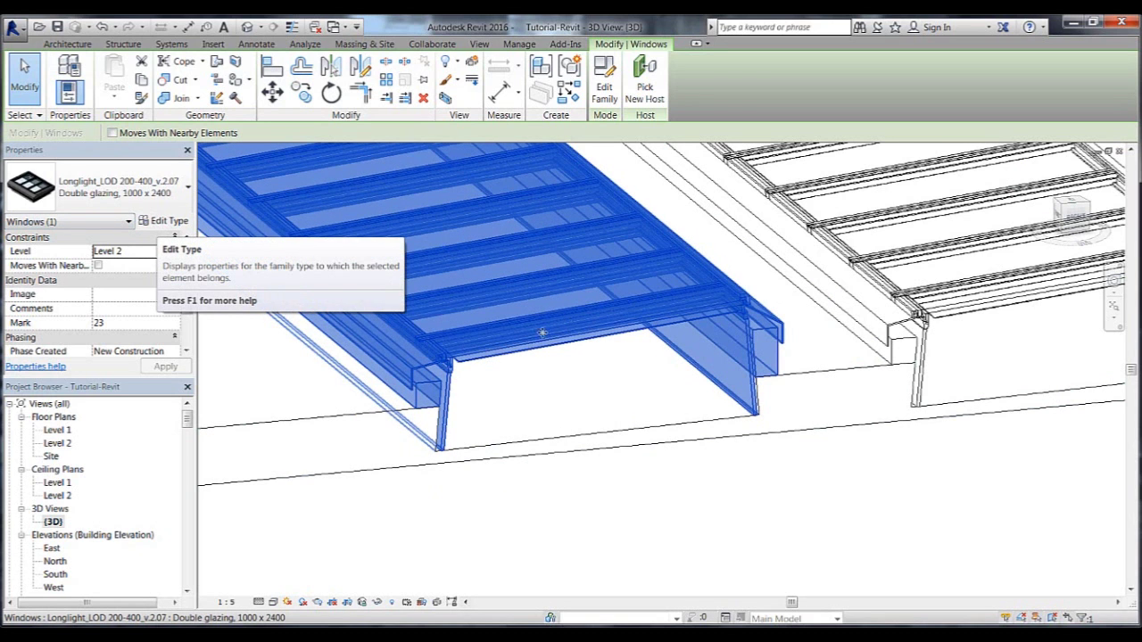
left_click(167, 221)
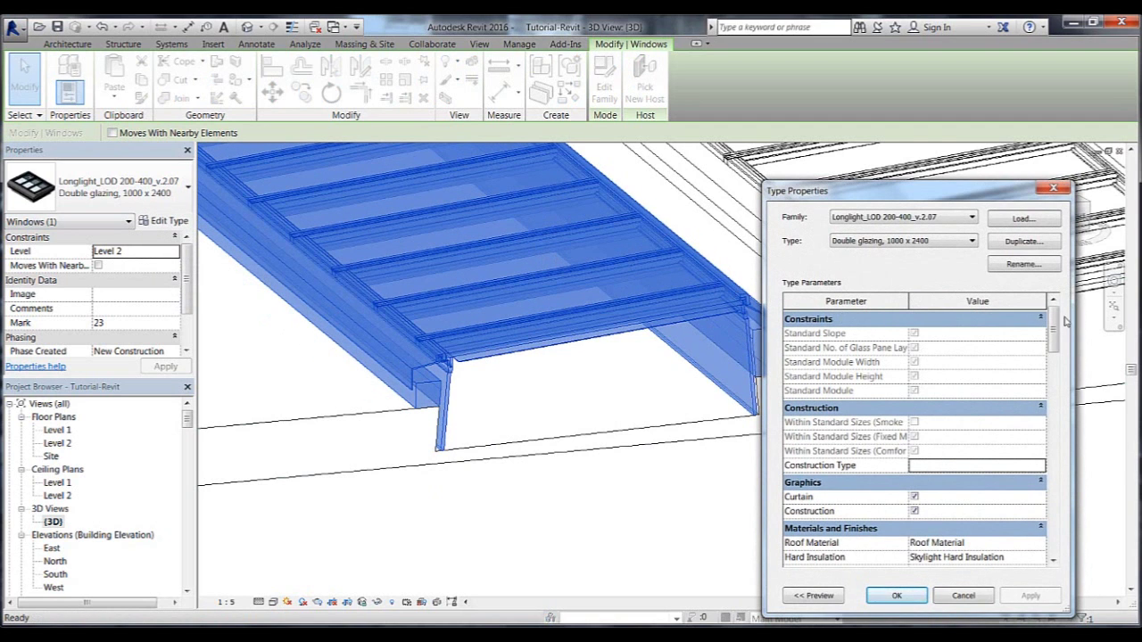
Review the skylight type's Data, Identity Data, Dimensions, and Materials and Finishes parameters.
left_click_drag(1058, 327, 1081, 539)
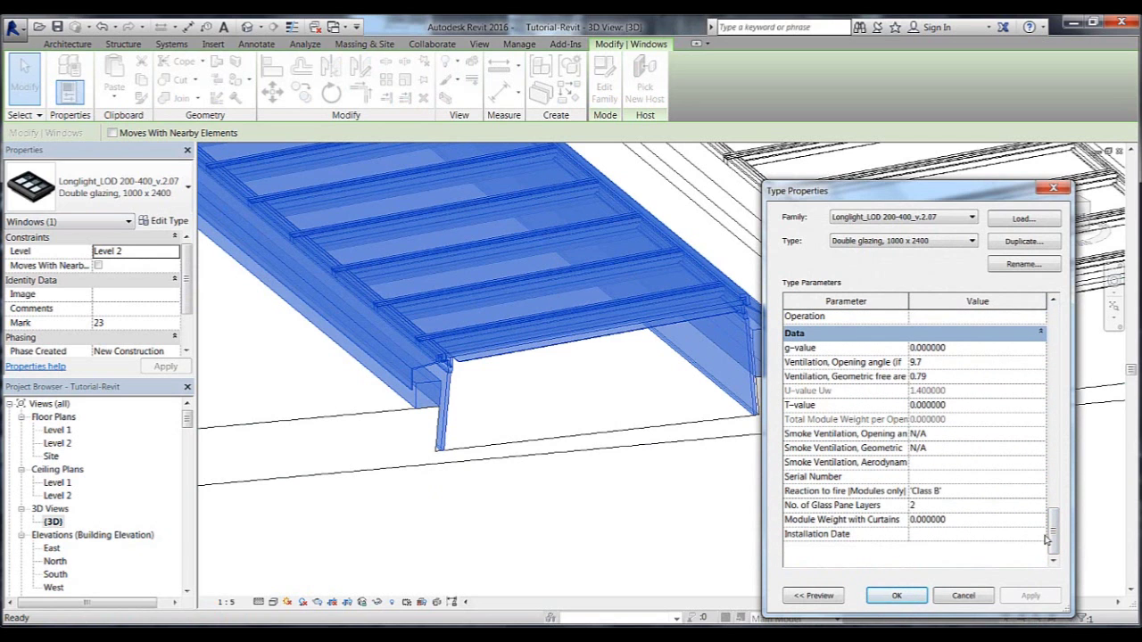
left_click_drag(1052, 534, 1051, 461)
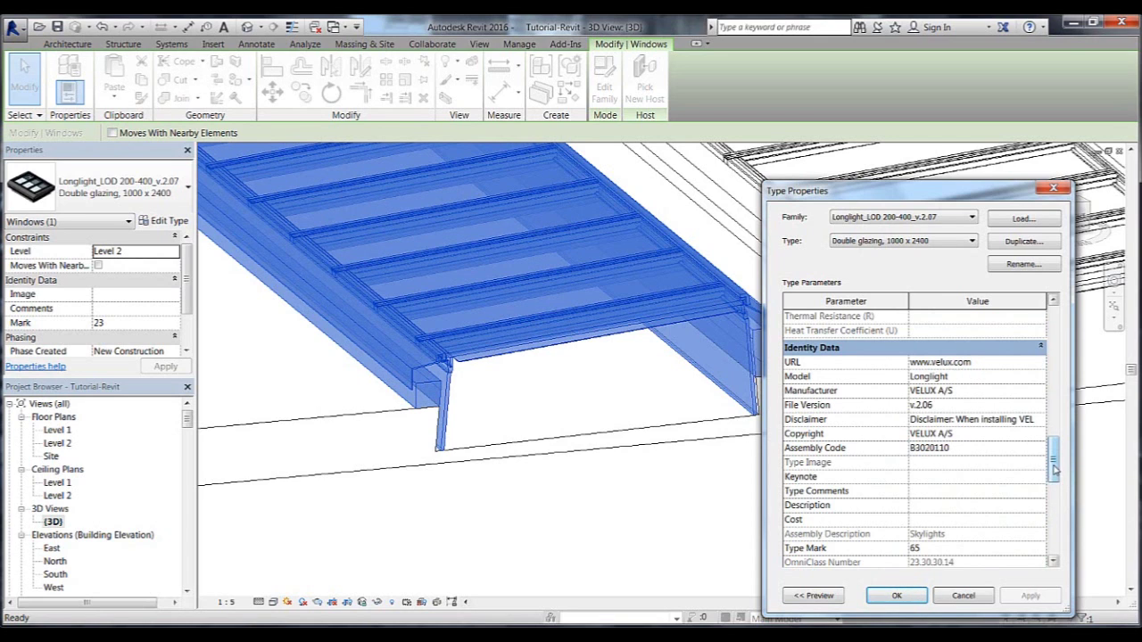
left_click_drag(1054, 471, 1062, 401)
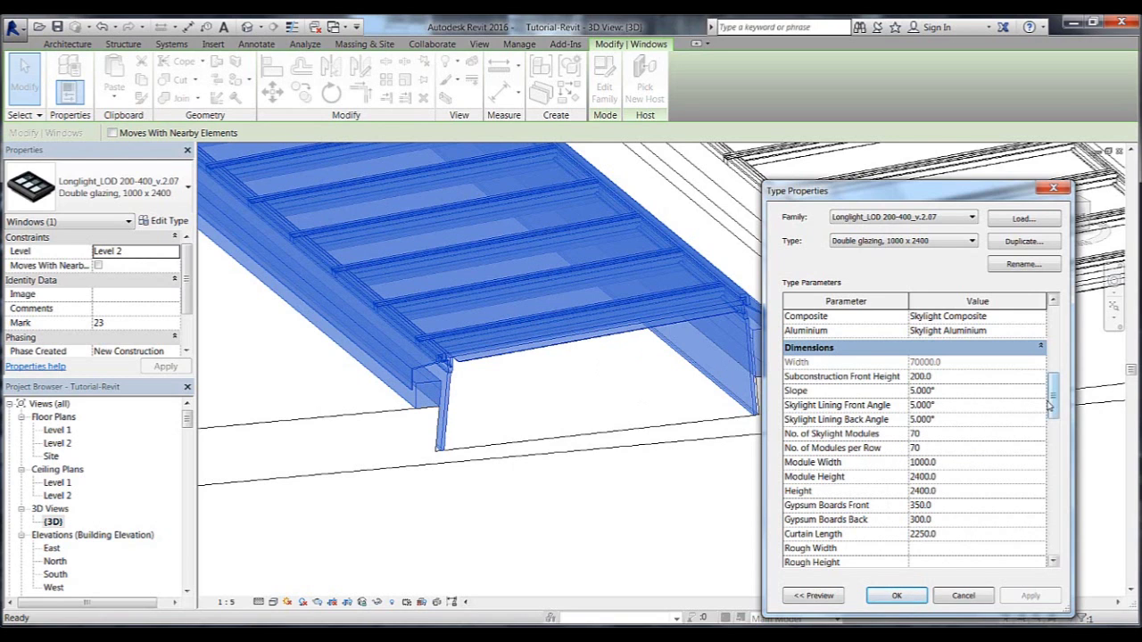
left_click_drag(1051, 406, 1054, 365)
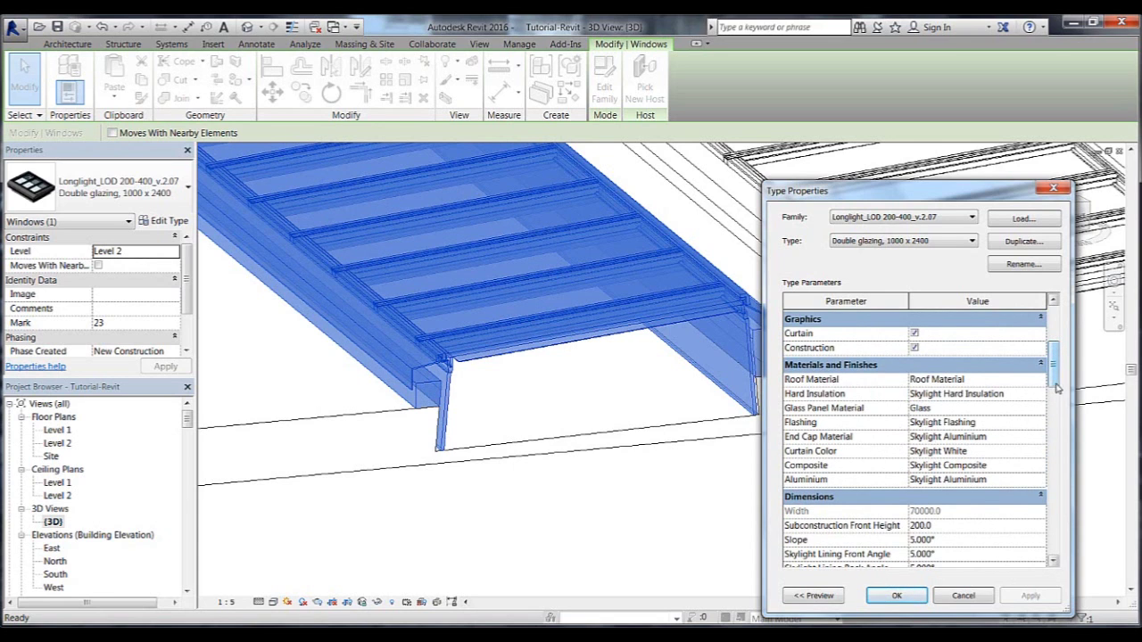
left_click_drag(1053, 384, 1053, 364)
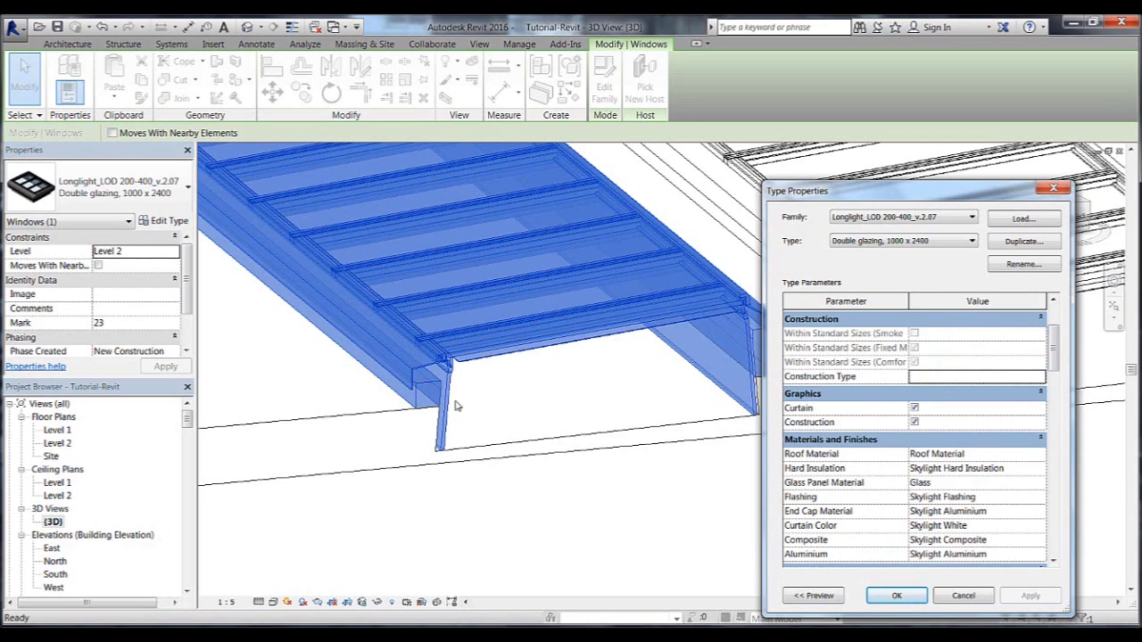
Disable the skylight type's Construction graphics, apply the change, and re-enable them.
left_click(914, 423)
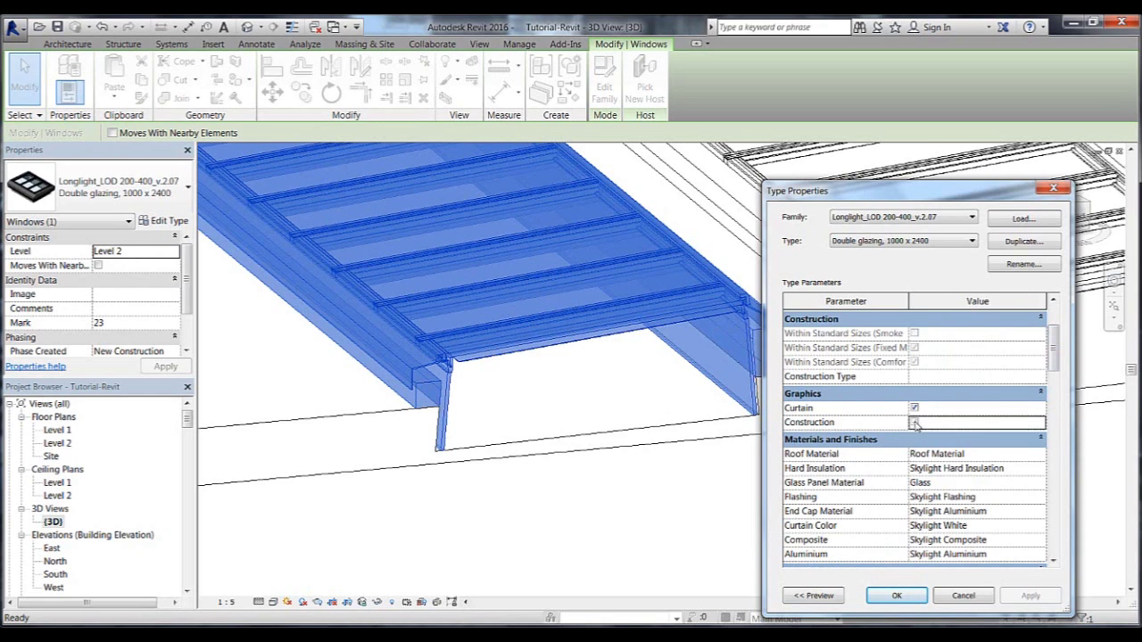
left_click(1032, 600)
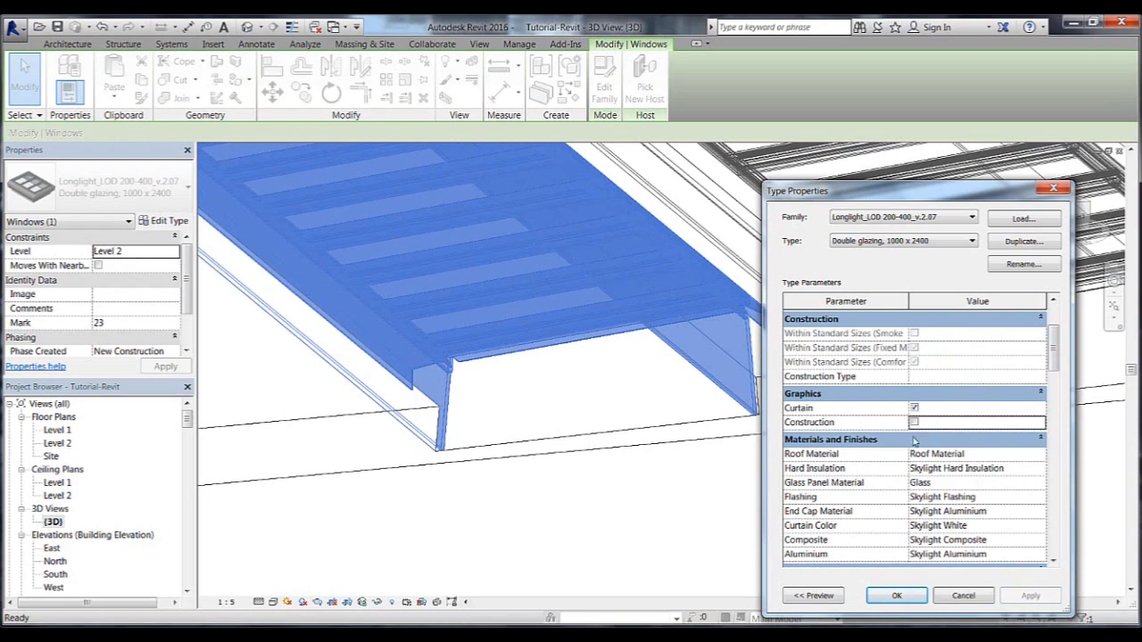
left_click(913, 423)
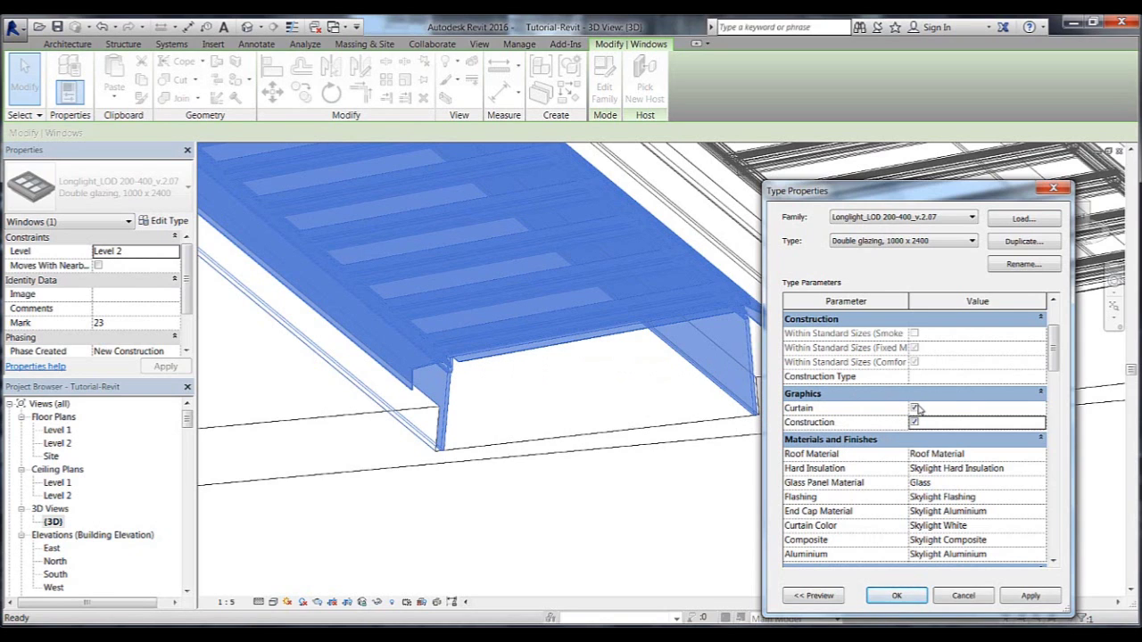
Disable the Curtain graphics for the skylight type and apply the change.
left_click(915, 408)
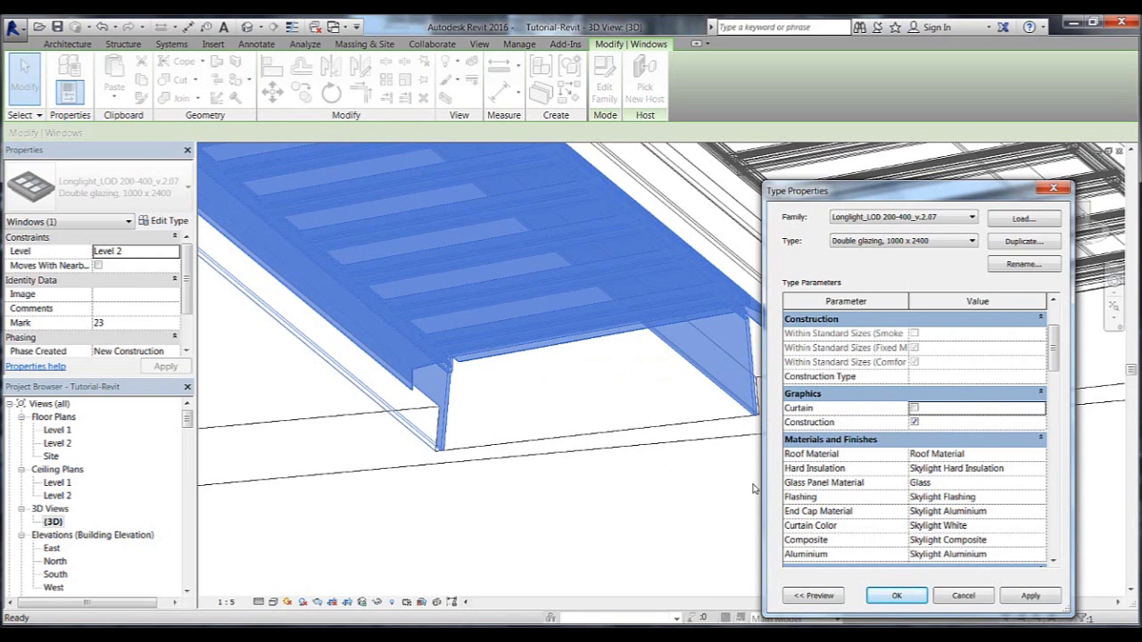
left_click(1019, 599)
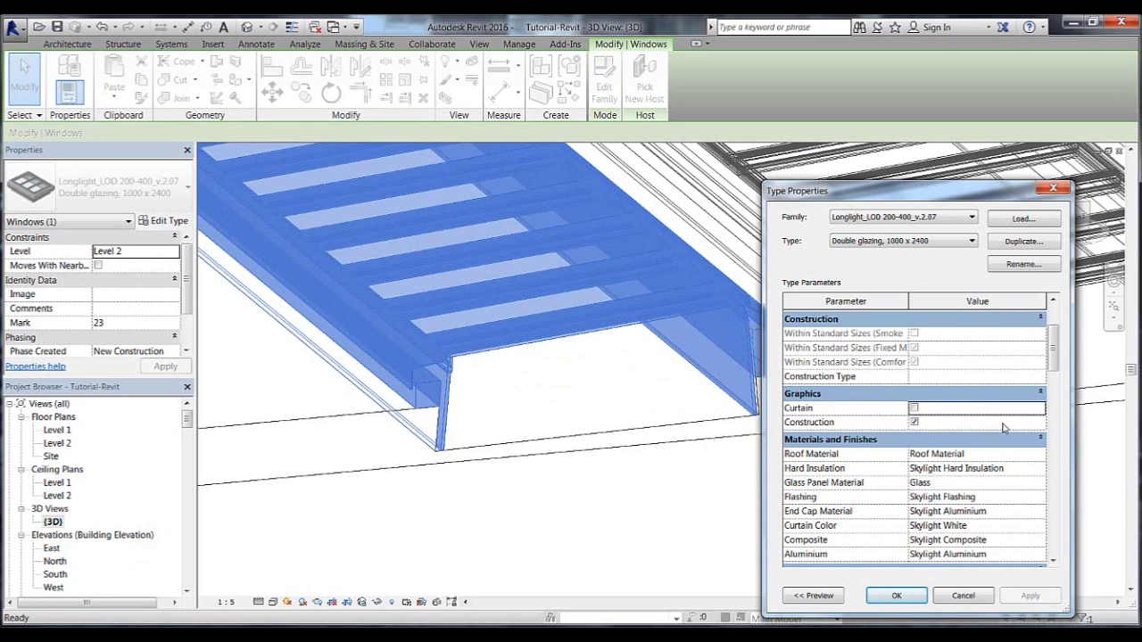
Examine the skylight type's constraints, dimensions and standard-size construction parameters, widening the column to read the full parameter names.
left_click_drag(1054, 366, 1058, 348)
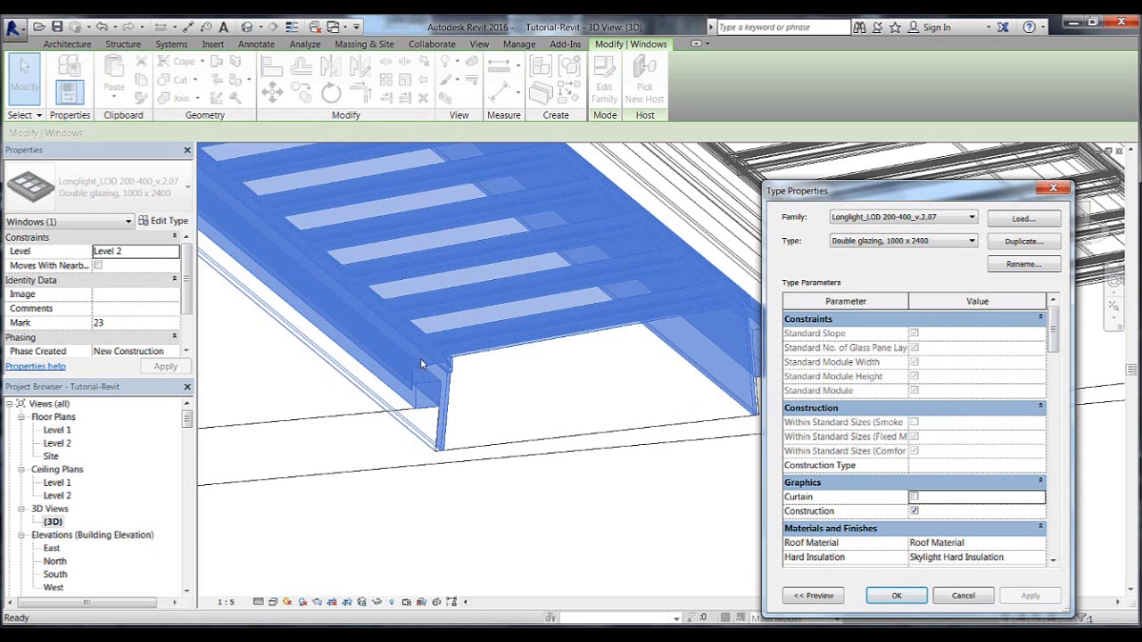
left_click_drag(1055, 352, 1056, 417)
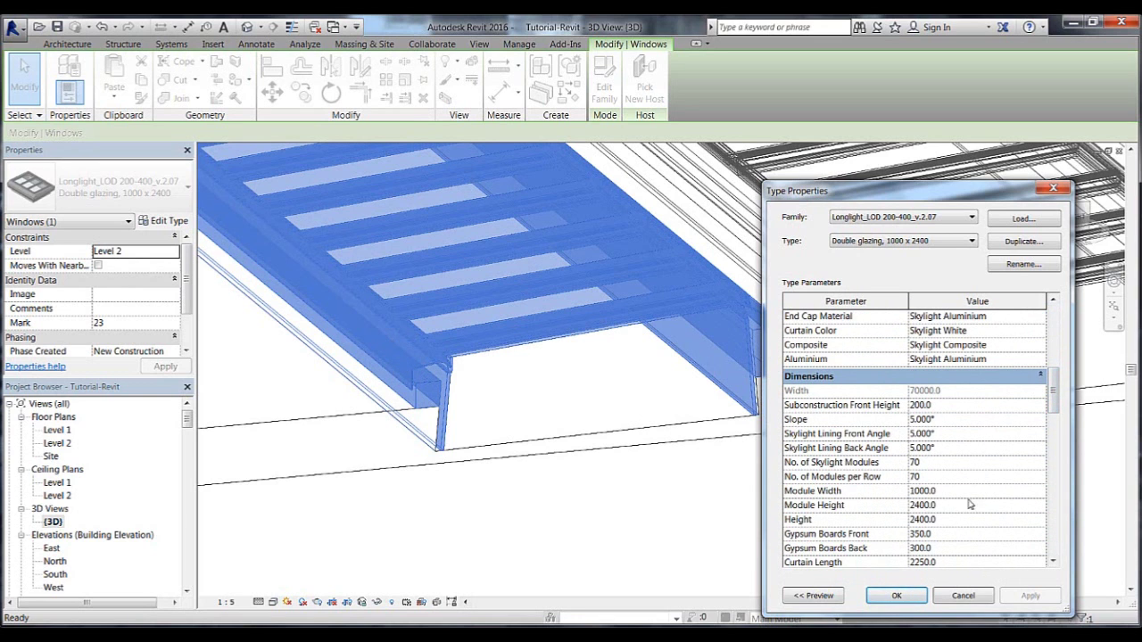
left_click_drag(1057, 407, 1055, 348)
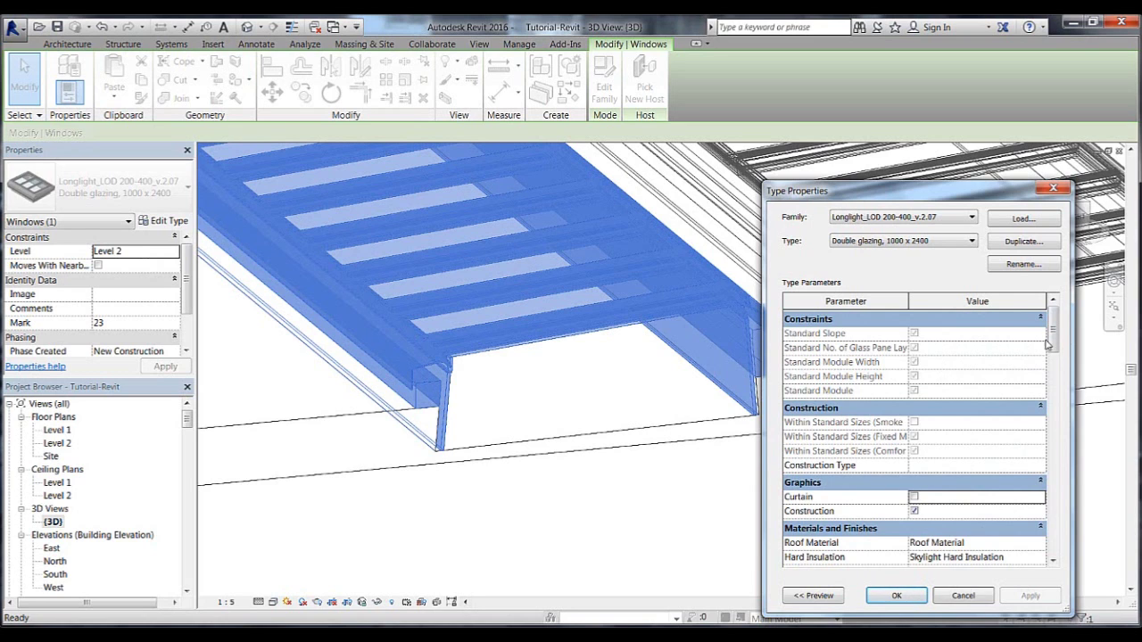
scroll(1055, 337, "down", 3)
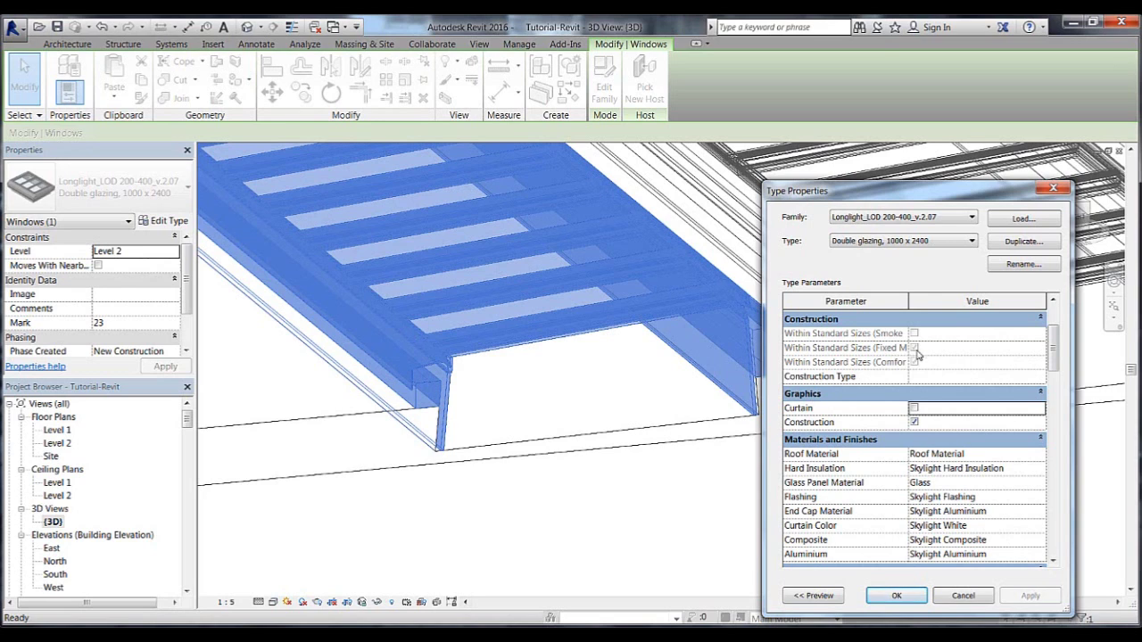
left_click_drag(908, 301, 962, 300)
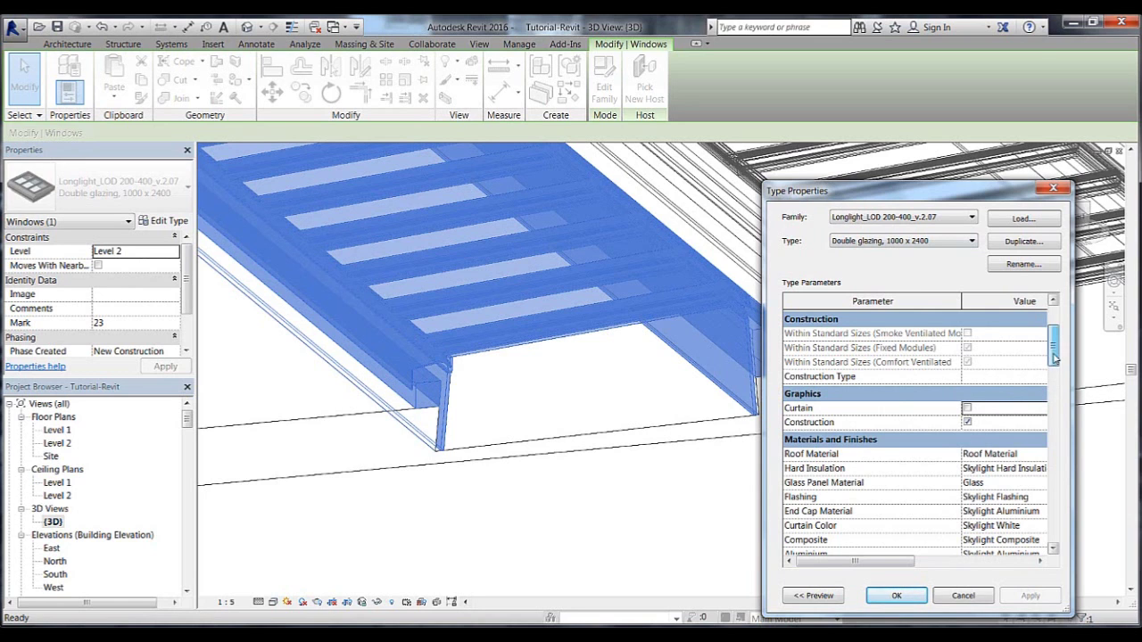
Set the skylight type's Skylight Lining Front Angle to 0°.
left_click_drag(1053, 356, 1055, 377)
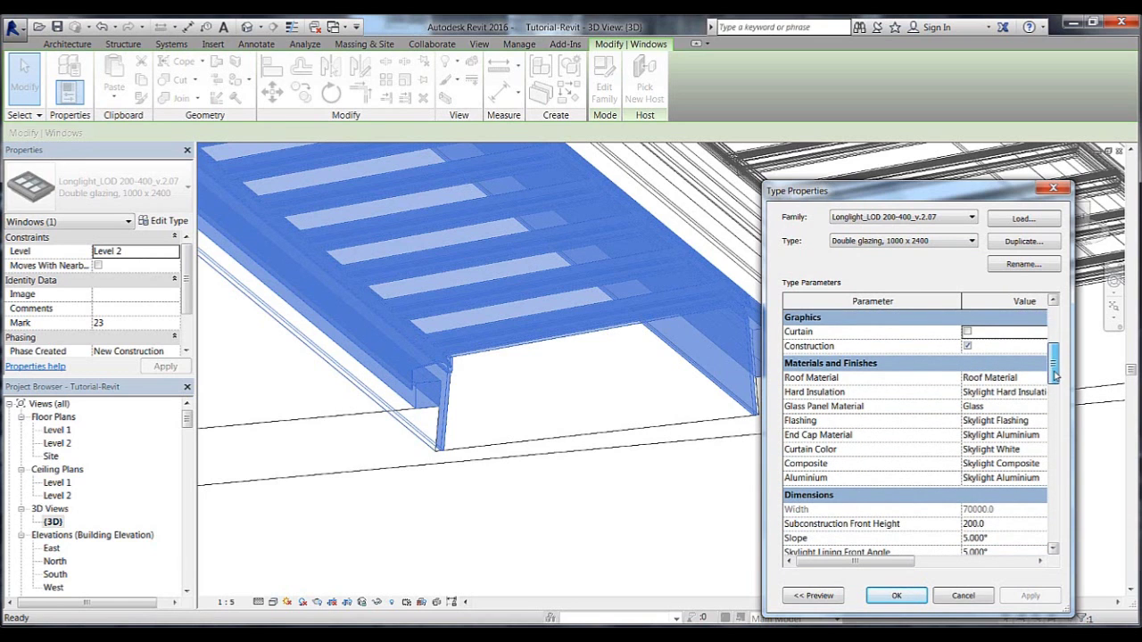
left_click(1053, 549)
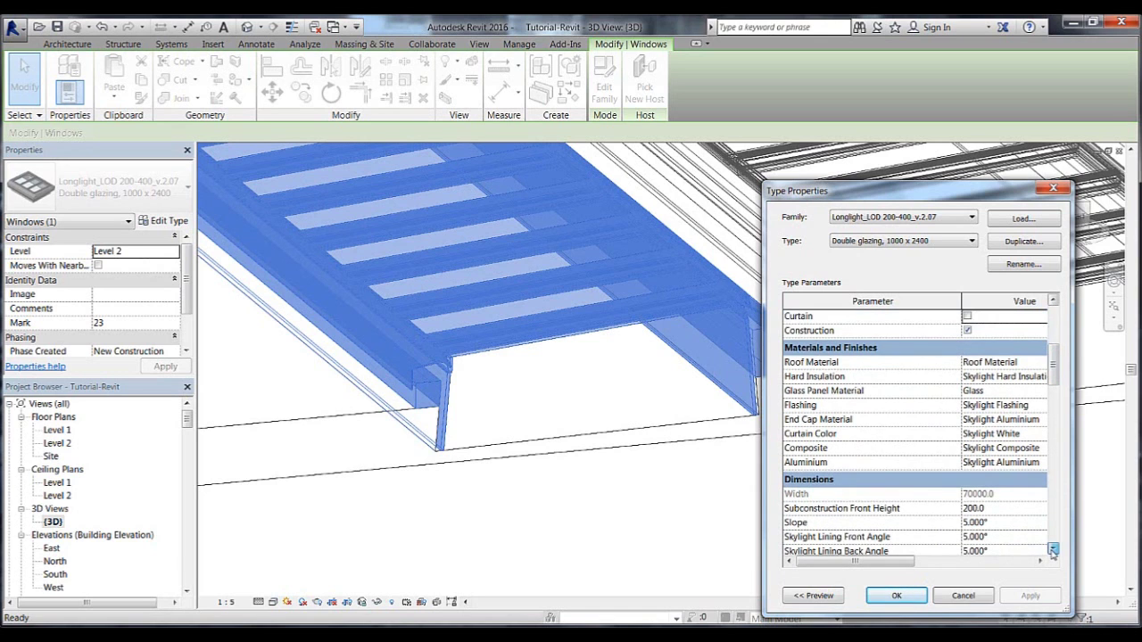
left_click_drag(1053, 550, 1053, 550)
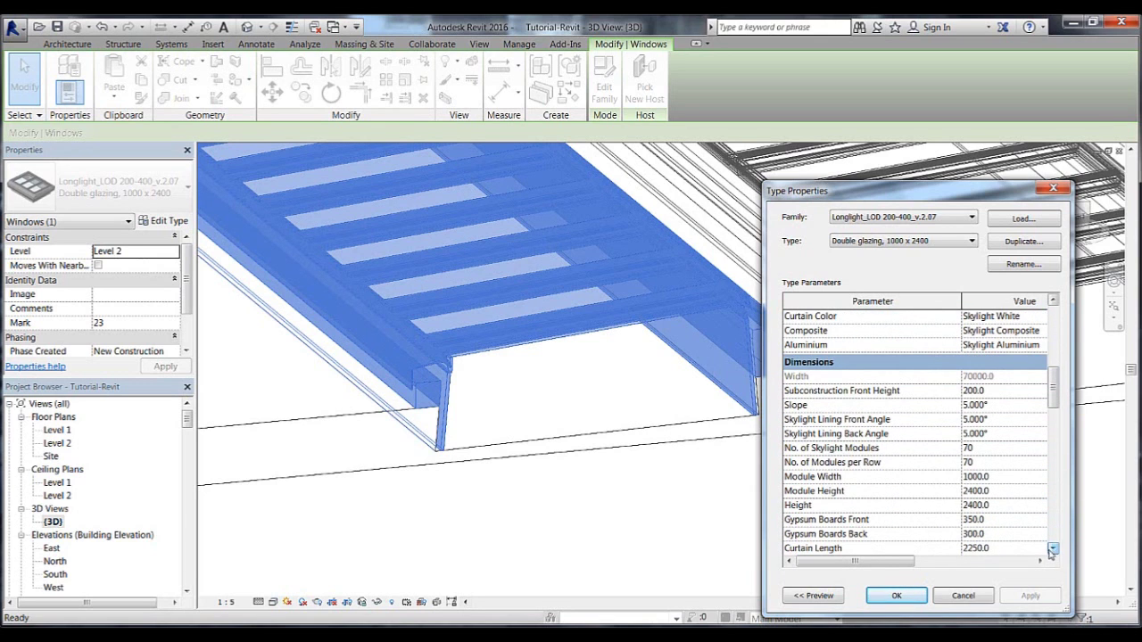
left_click_drag(880, 563, 945, 571)
left_click_drag(959, 300, 942, 300)
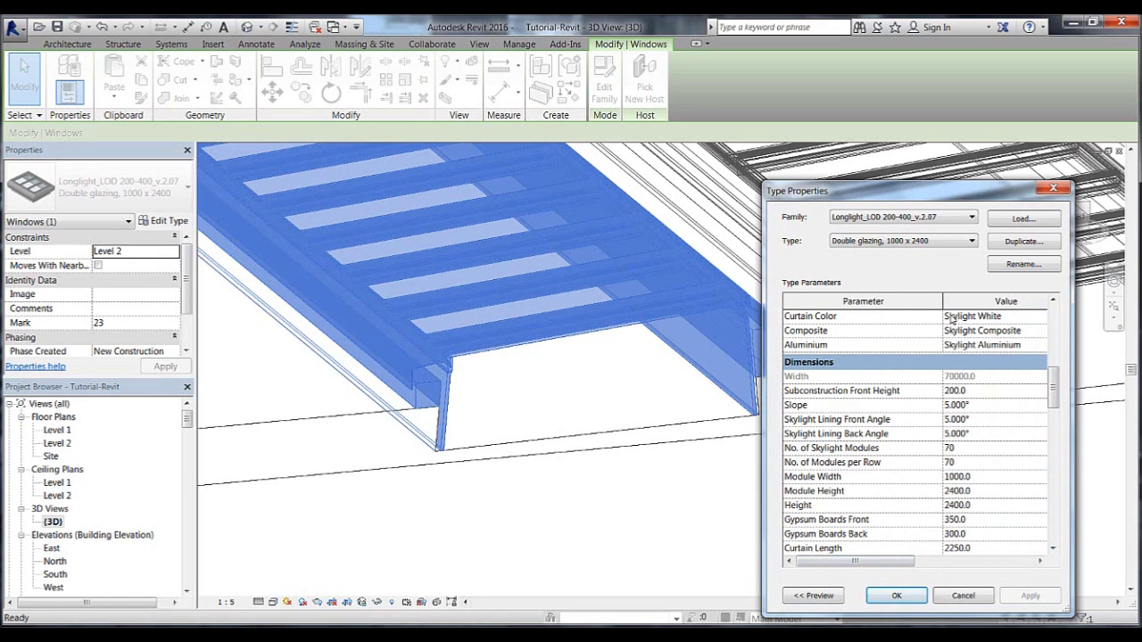
left_click(1052, 548)
left_click(1053, 548)
left_click(1052, 548)
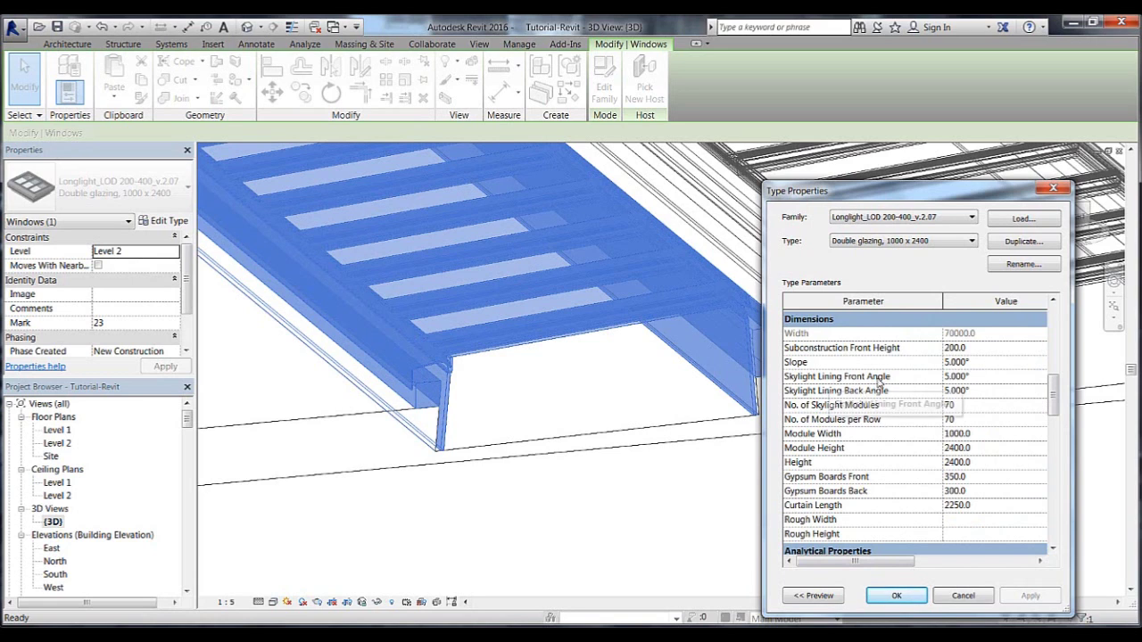
left_click(1012, 381)
double_click(1006, 383)
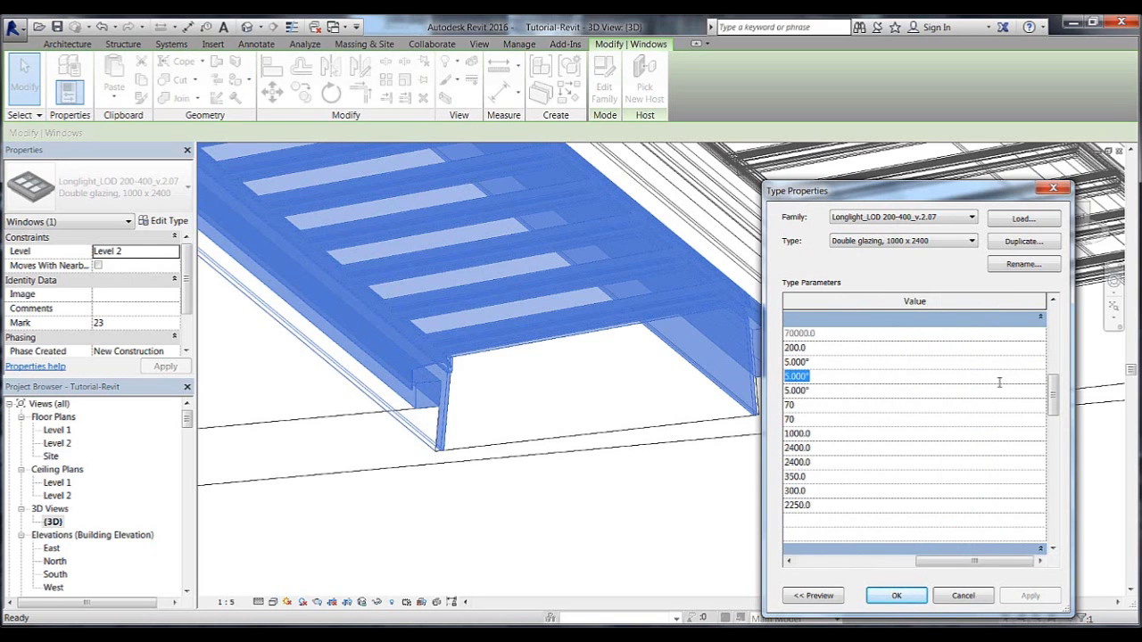
mouse_move(943, 560)
left_mouse_down()
mouse_move(867, 559)
mouse_move(951, 560)
left_mouse_up()
type("0")
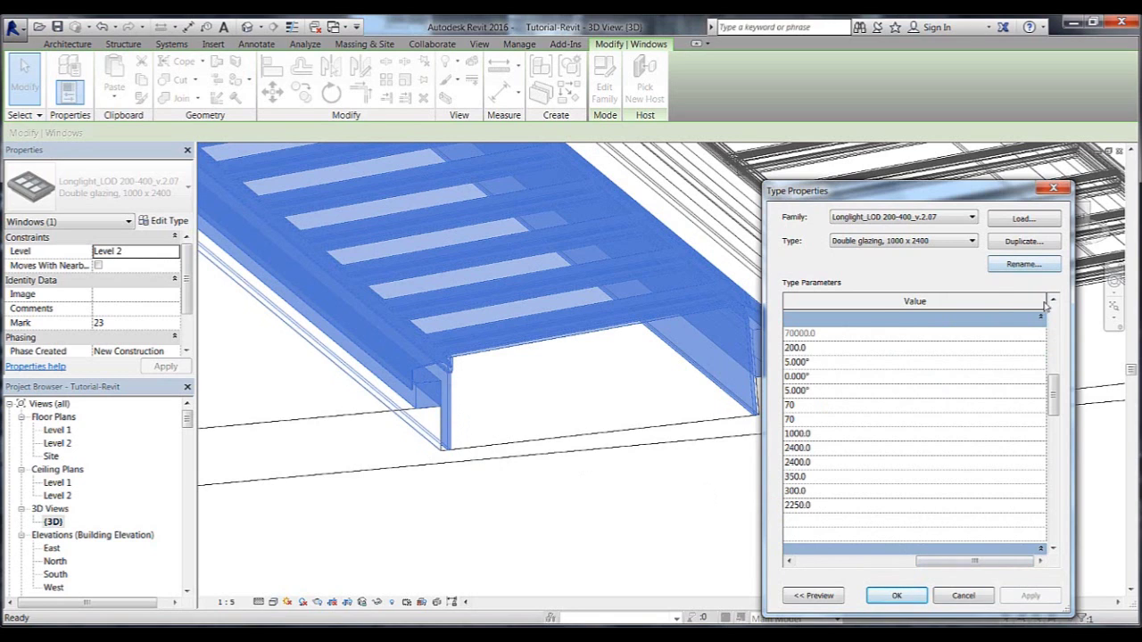
Set both Gypsum Boards Front and Gypsum Boards Back to 450 and apply the change.
left_click_drag(1047, 300, 889, 313)
left_click_drag(972, 562, 854, 564)
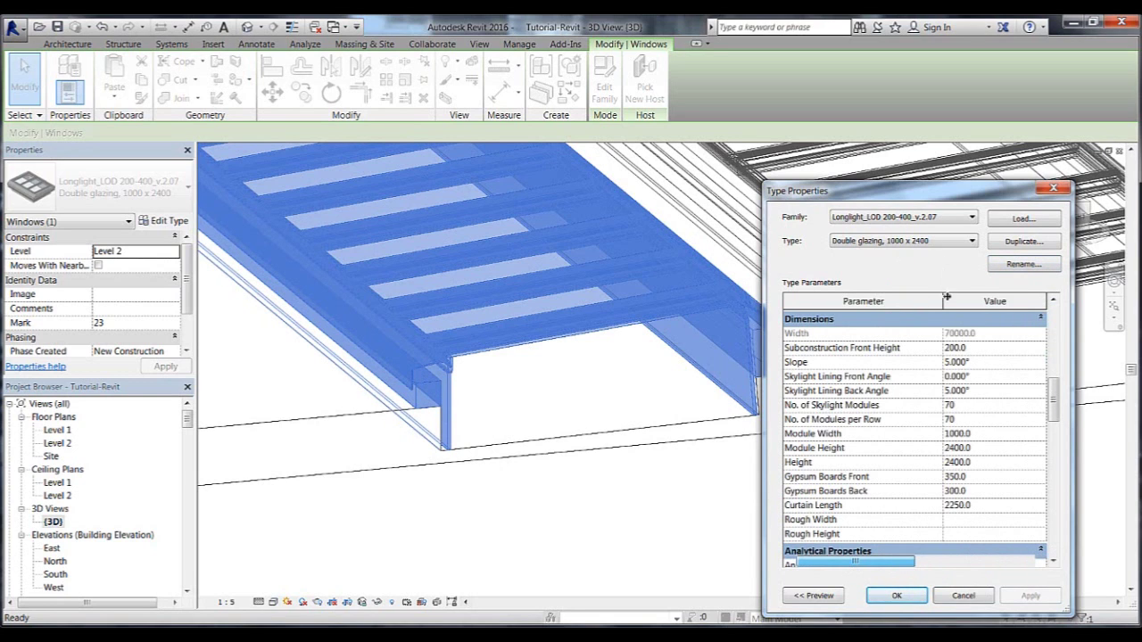
left_click_drag(940, 302, 904, 302)
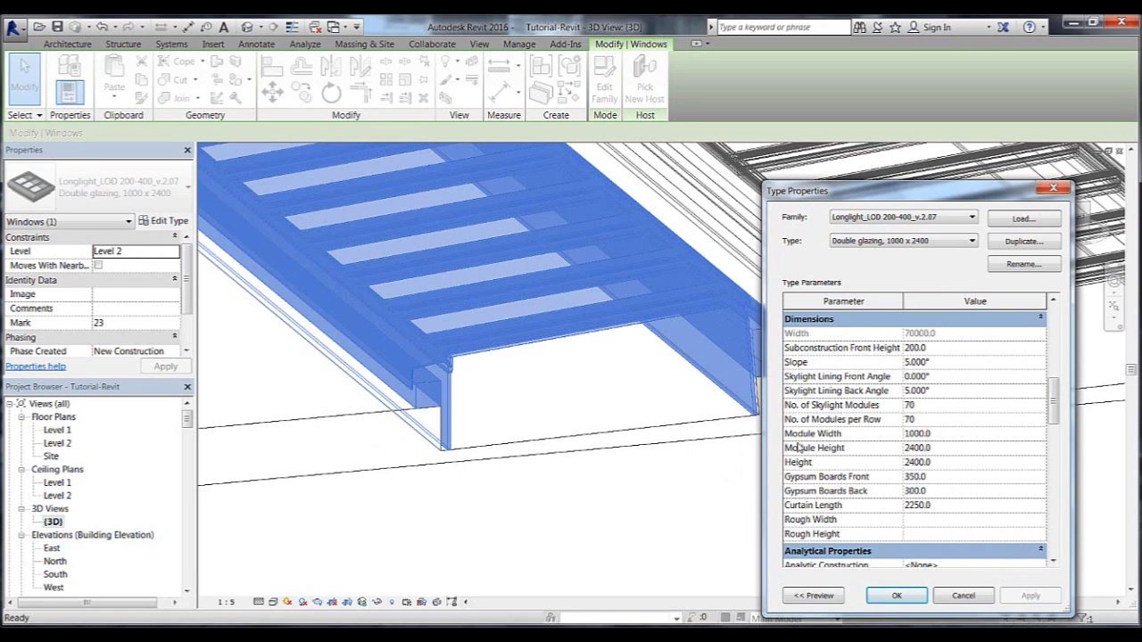
left_click(954, 477)
type("450")
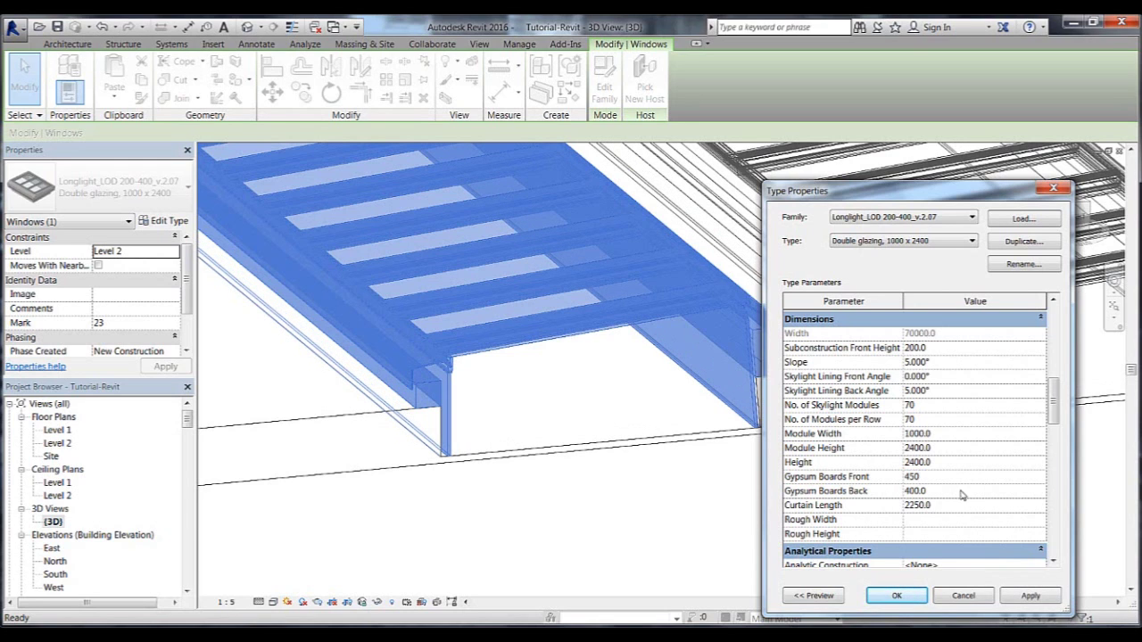
left_click(968, 495)
type("45")
left_click(1030, 600)
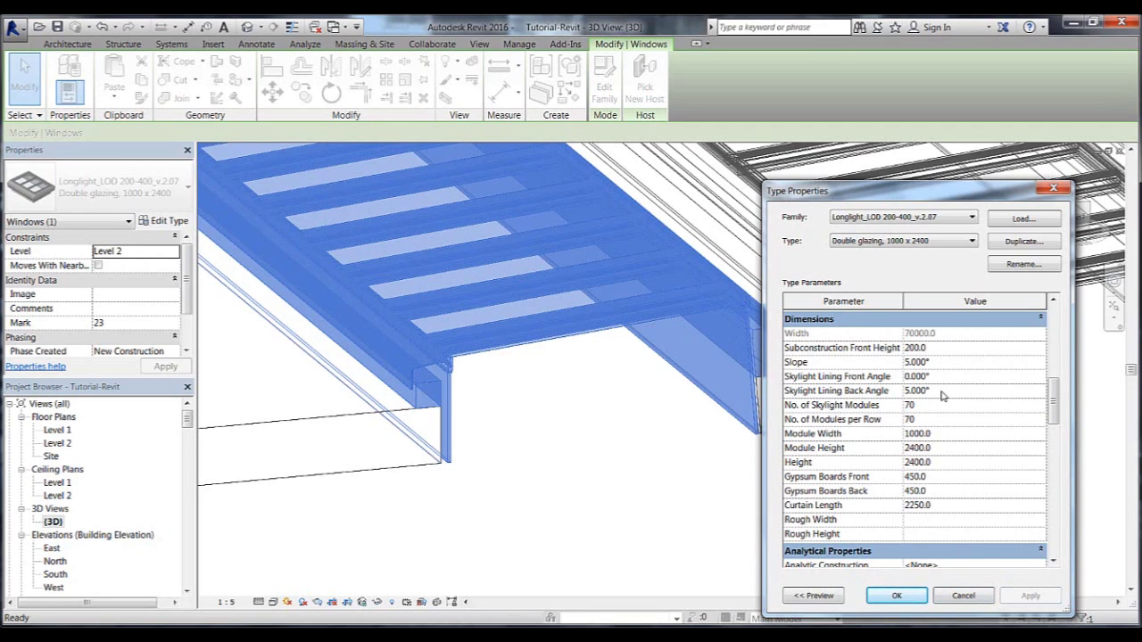
Set both Skylight Lining Back Angle and Skylight Lining Front Angle to 7°, apply the change and close the type properties.
left_click(942, 395)
type("7")
left_click(951, 381)
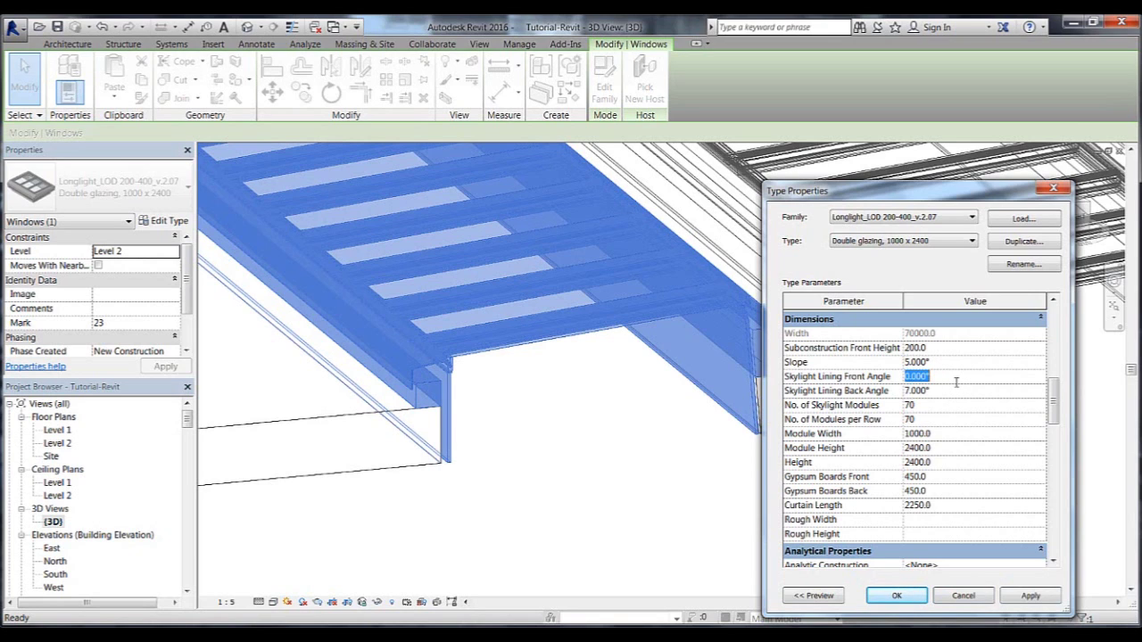
type("7")
left_click(959, 393)
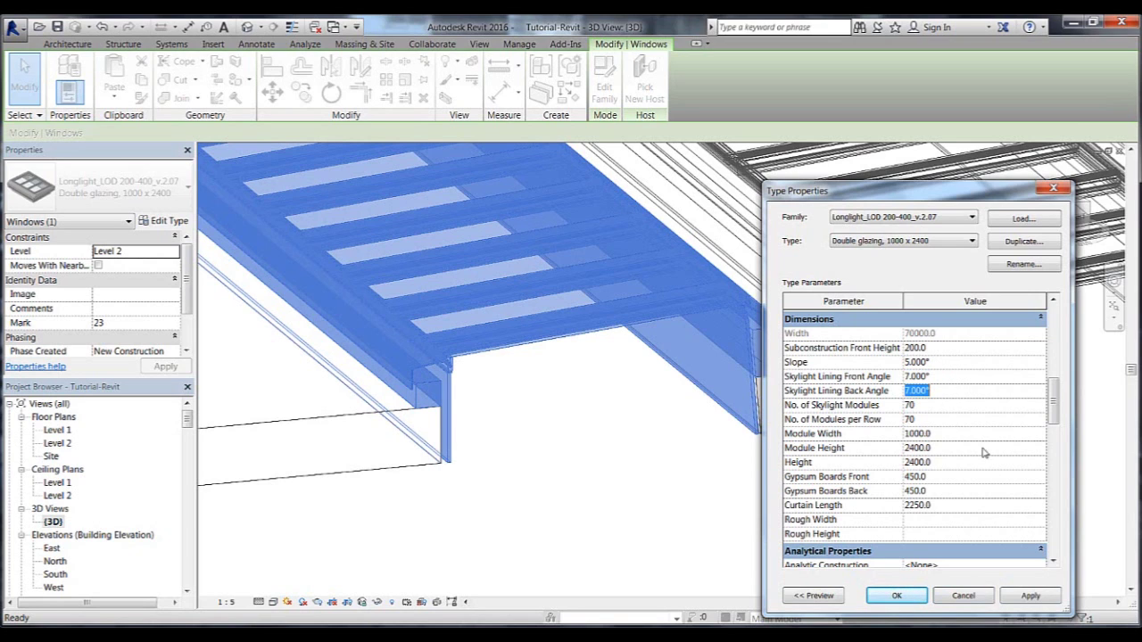
left_click(1030, 597)
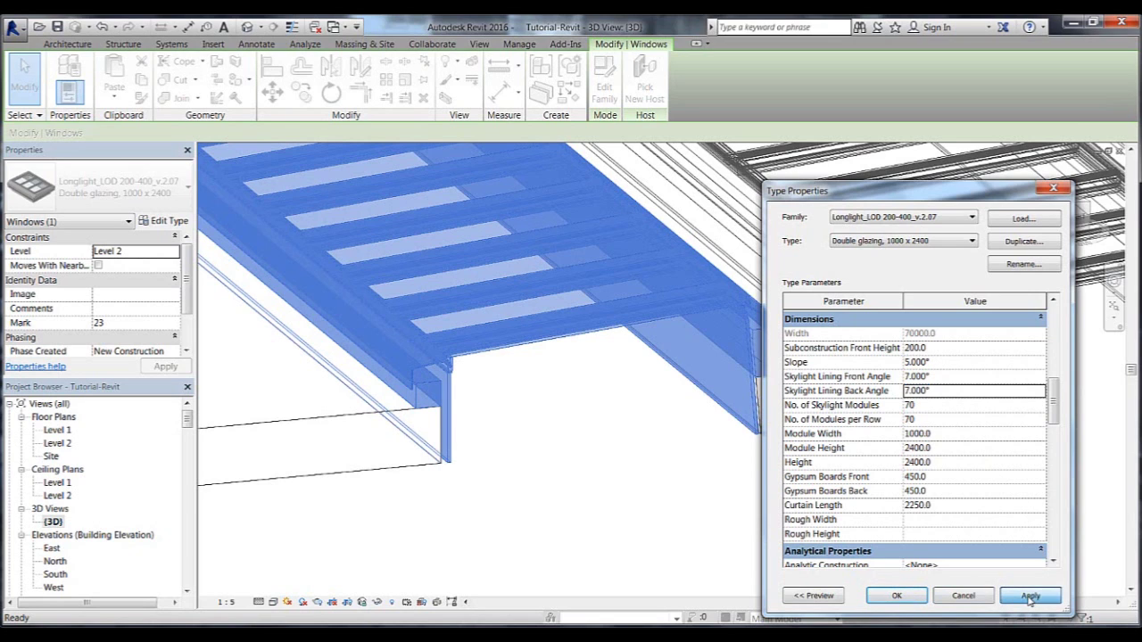
left_click(893, 596)
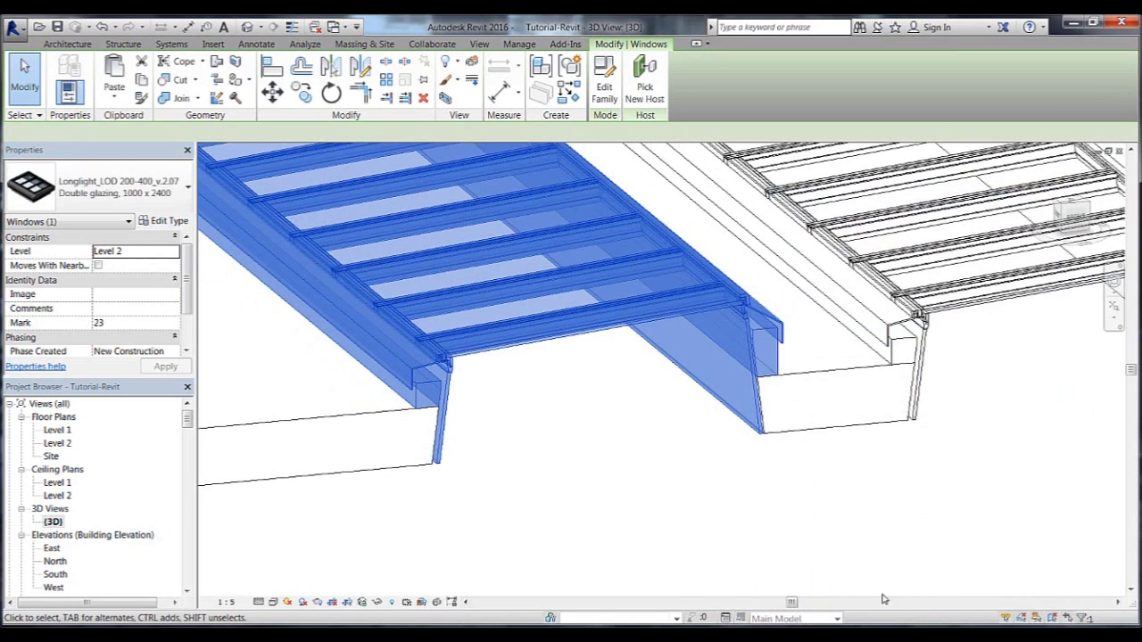
Set the selected skylight type's Module Height to 2500, apply it, and review the standard-size constraints.
scroll(599, 434, "down", 2)
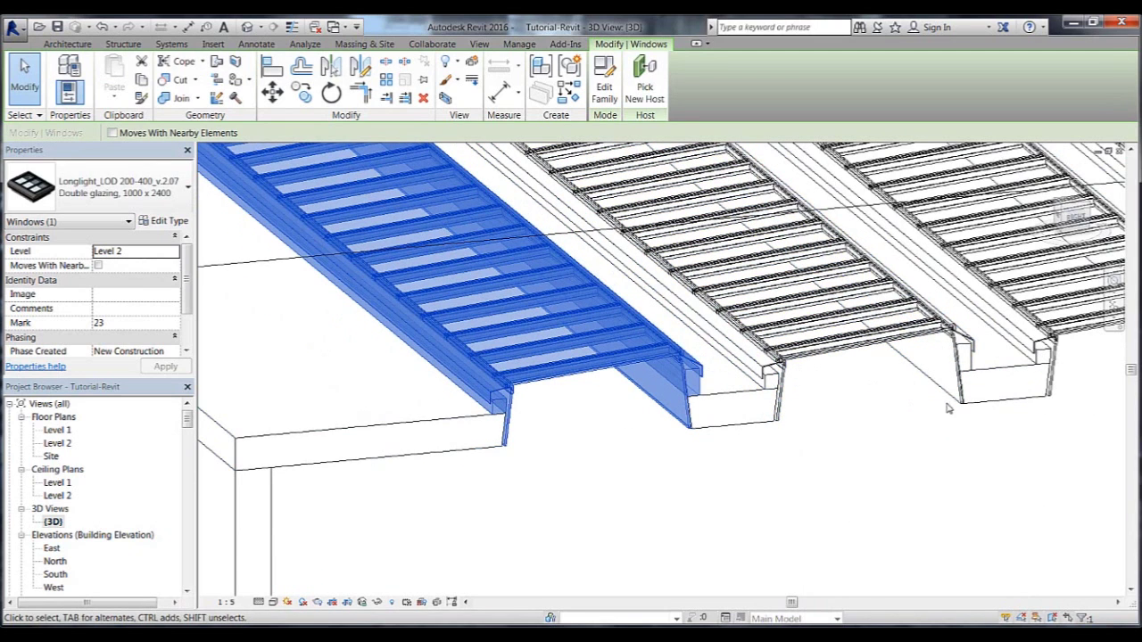
scroll(606, 427, "up", 3)
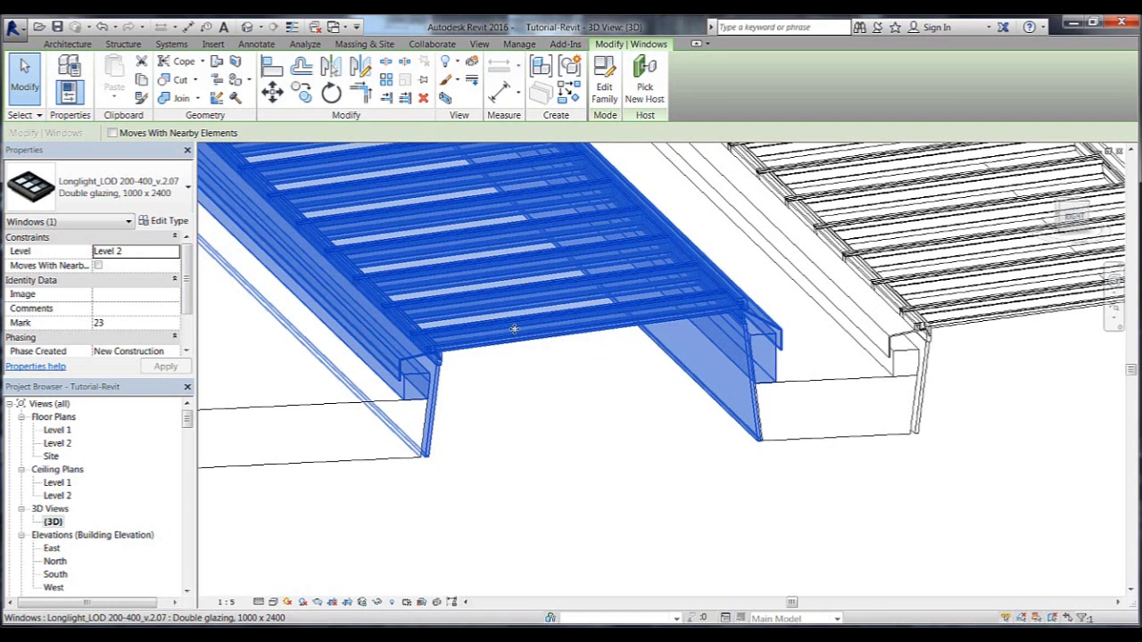
left_click(164, 222)
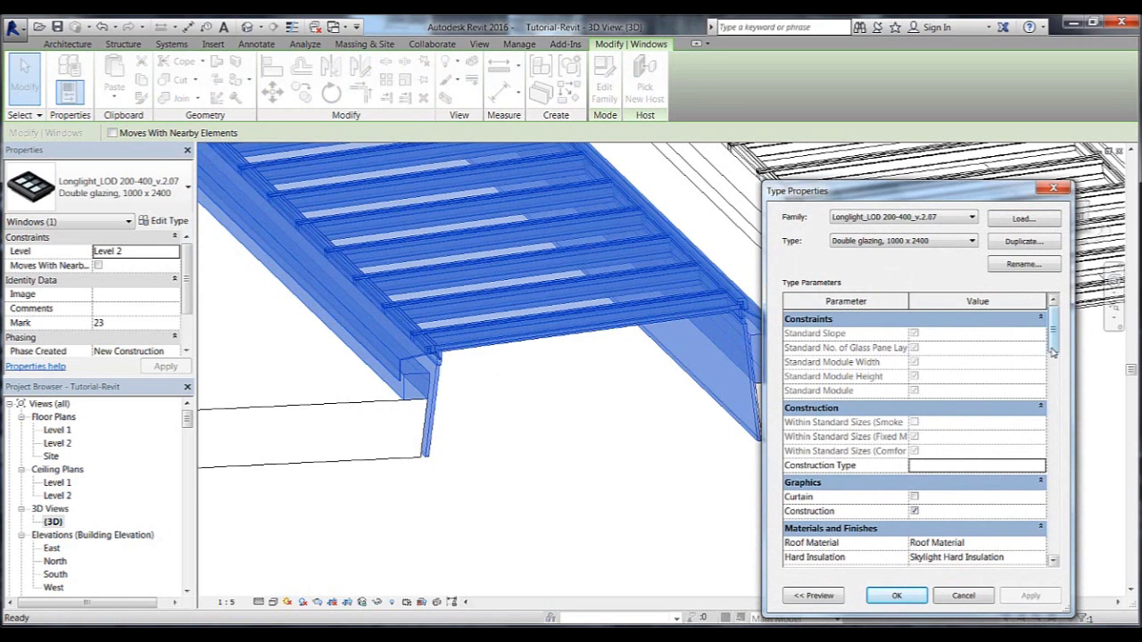
left_click_drag(1055, 353, 1061, 406)
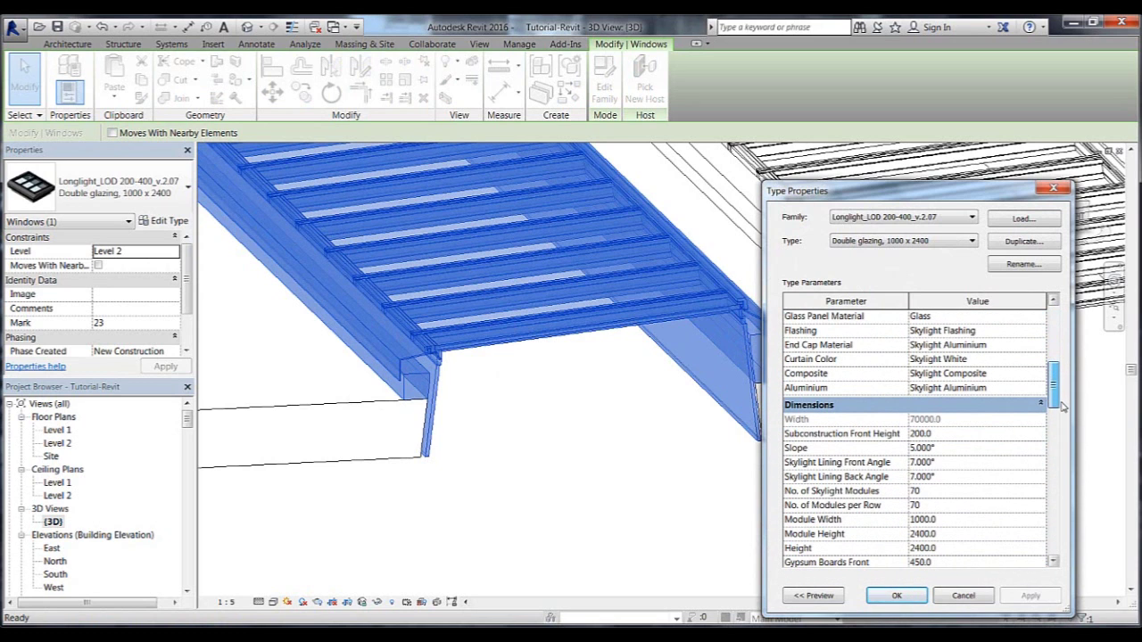
left_click(971, 521)
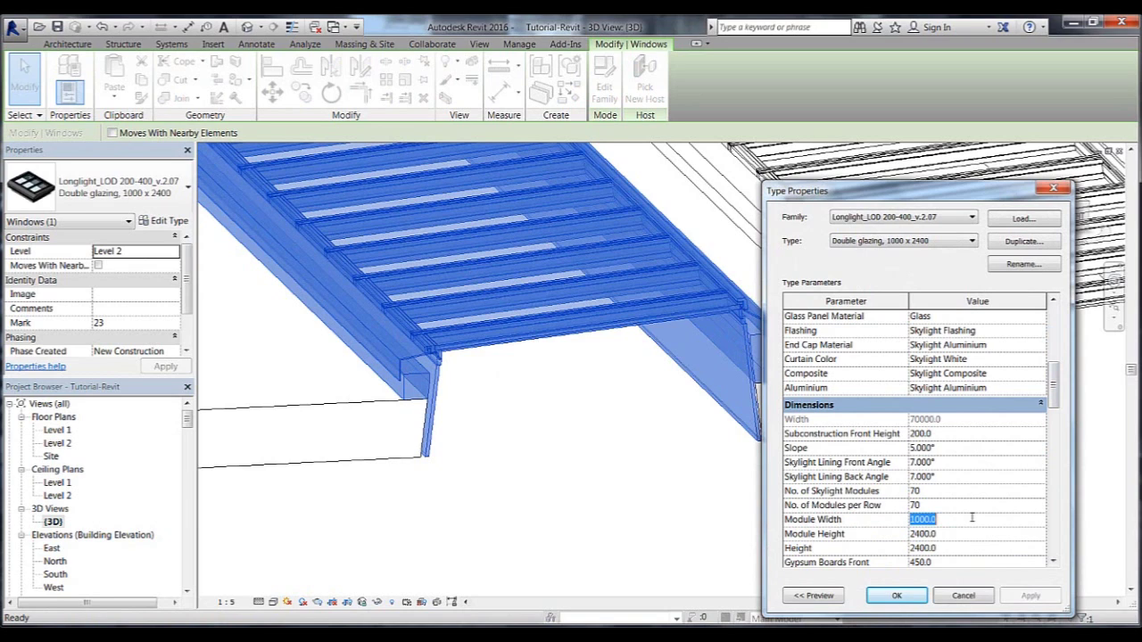
left_click(967, 535)
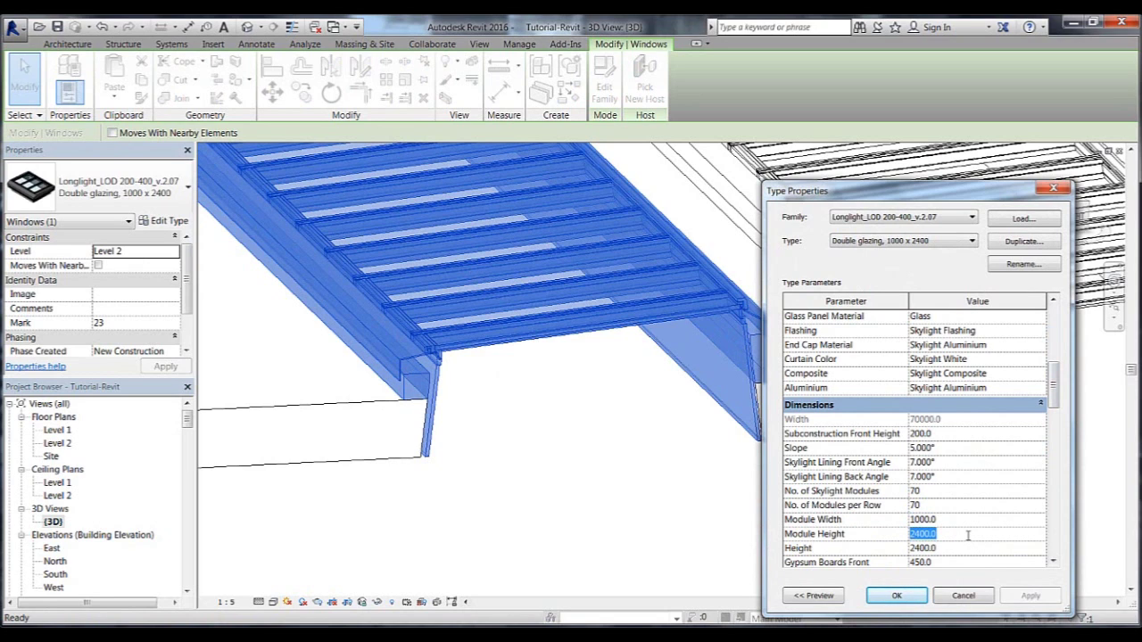
type("25")
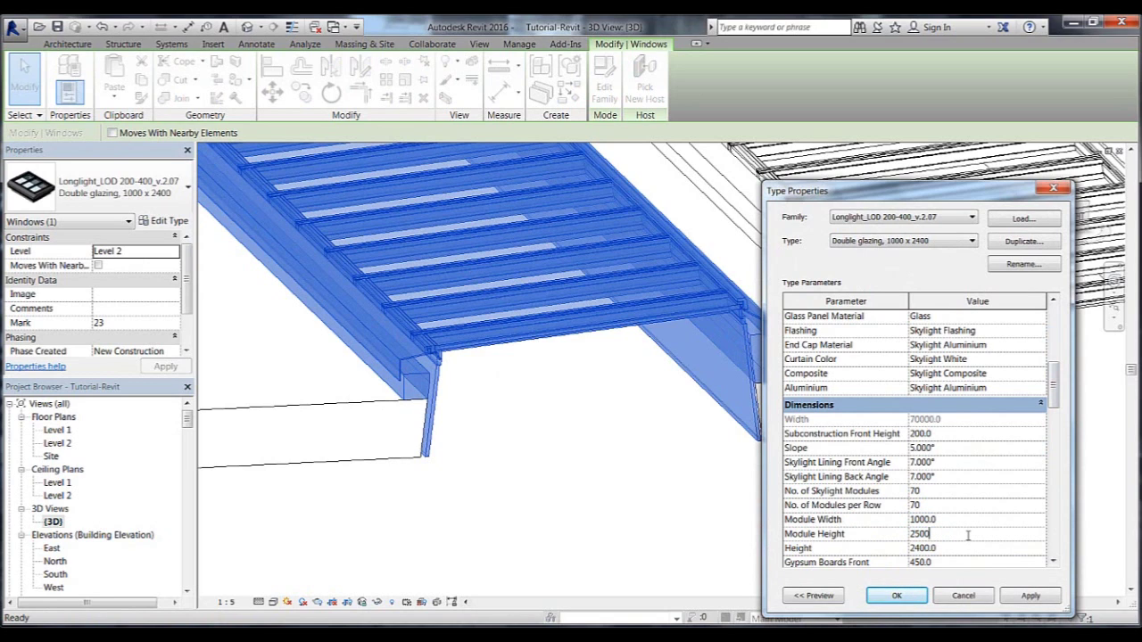
left_click(1032, 596)
left_click_drag(1058, 399, 1053, 329)
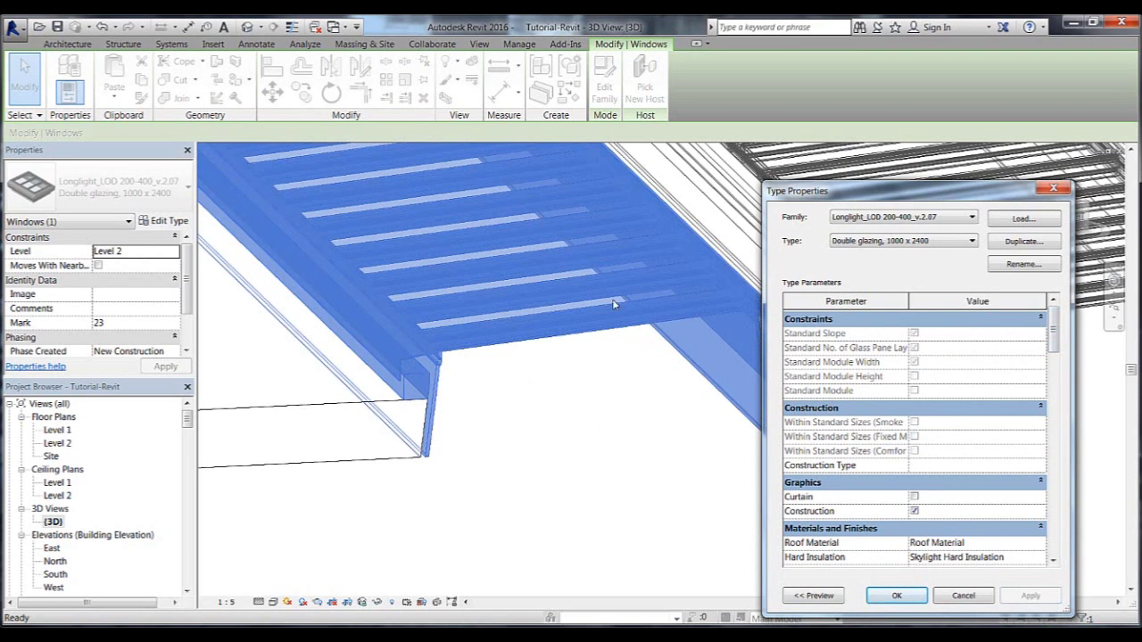
left_click_drag(828, 200, 891, 196)
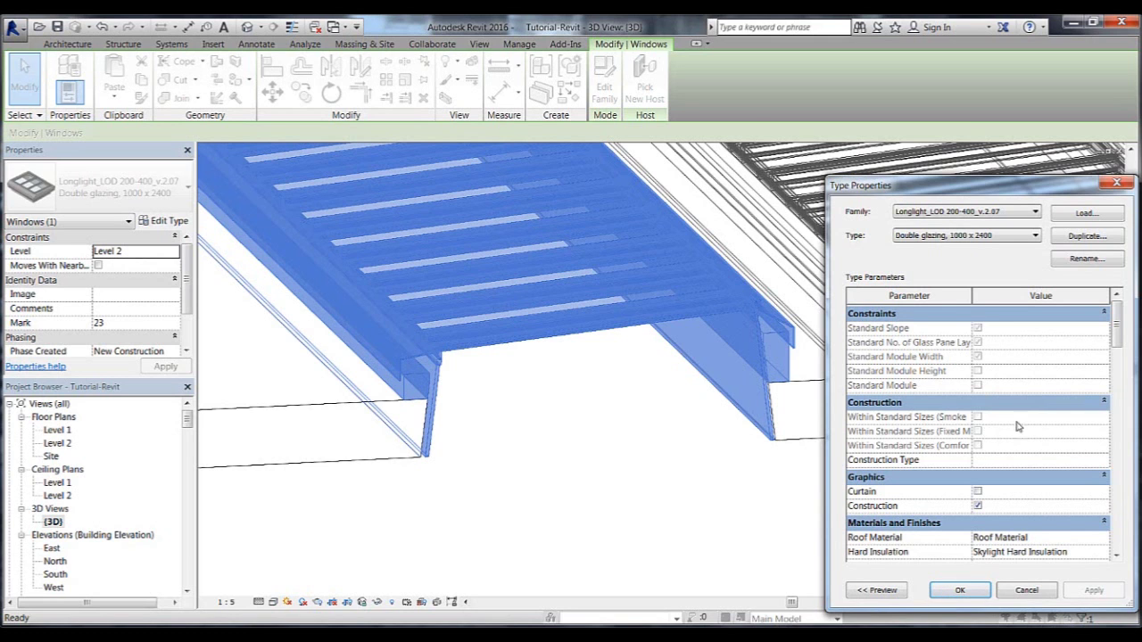
Set the Module Height to 2200, apply the change and check the standard module constraints again.
left_click_drag(1114, 355, 1117, 420)
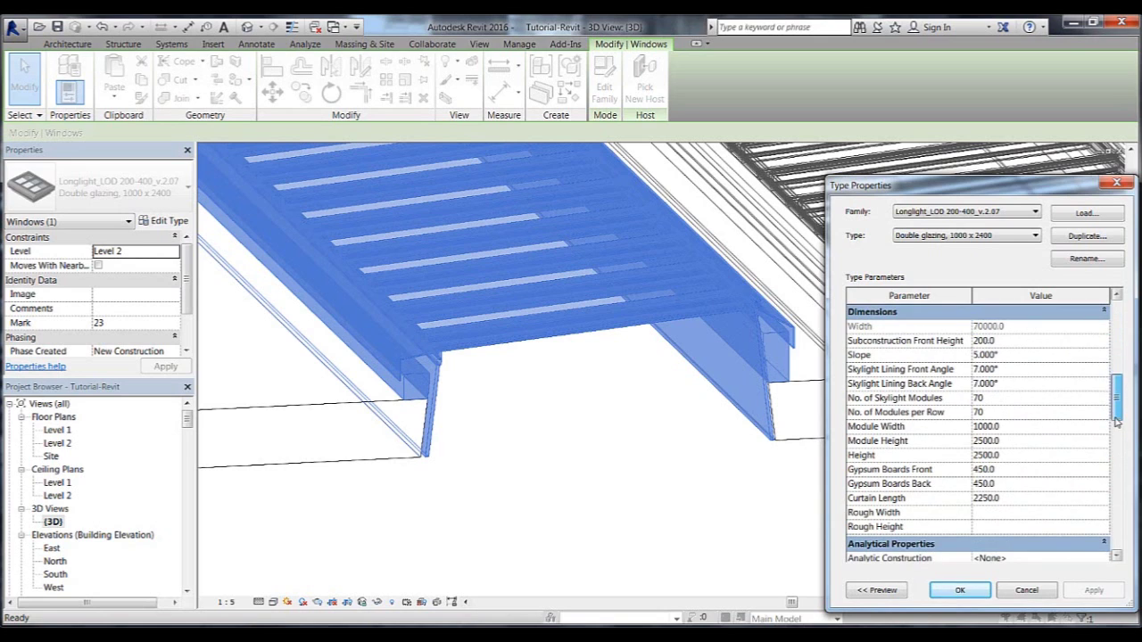
left_click(1010, 443)
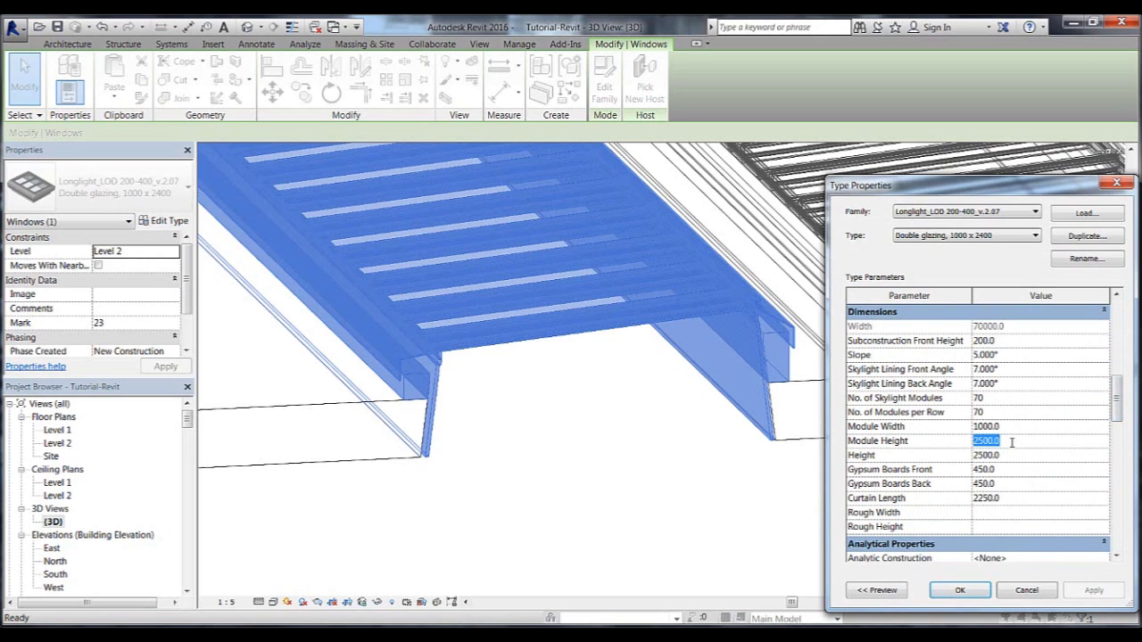
type("22")
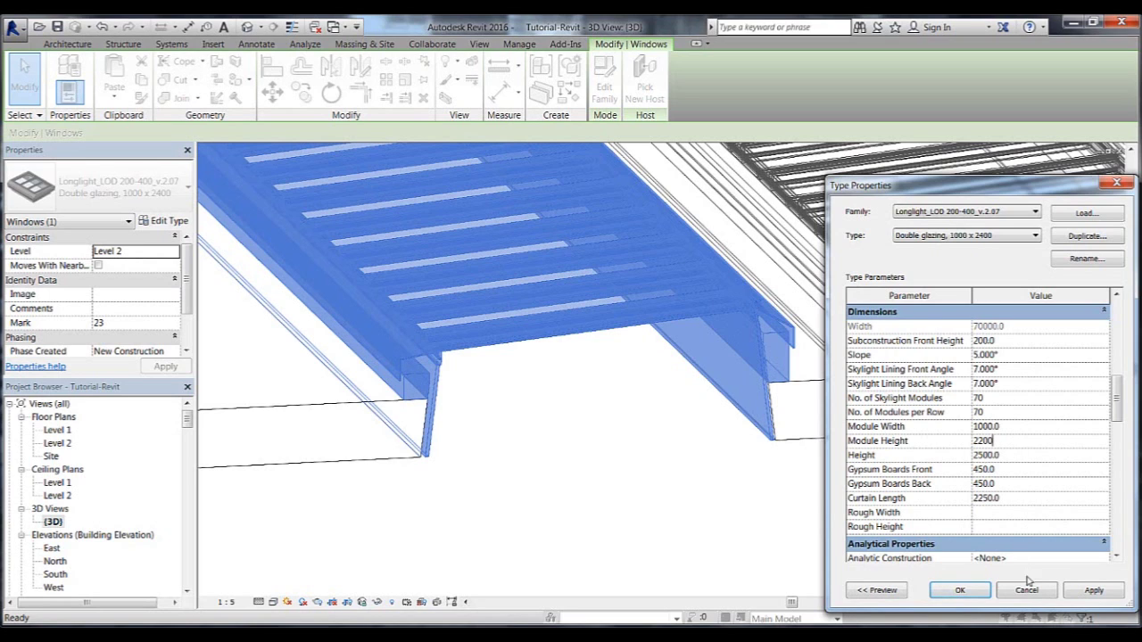
left_click(1090, 591)
scroll(1118, 379, "up", 5)
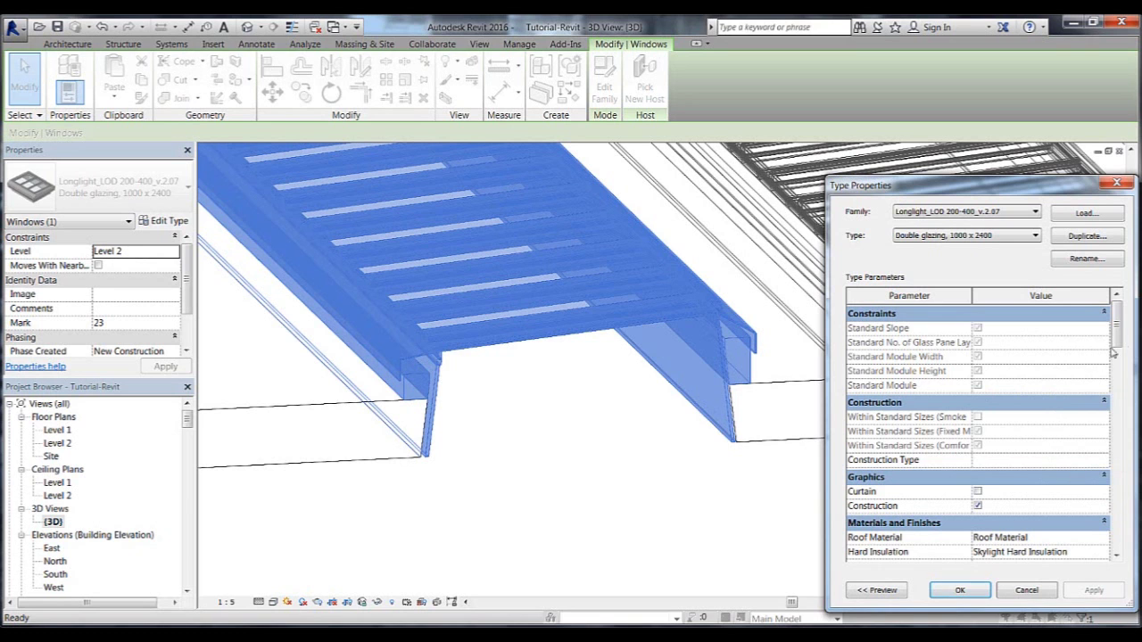
Set the skylight type's Slope to 15° and apply the change.
left_click_drag(1121, 342, 1116, 404)
left_click(1012, 405)
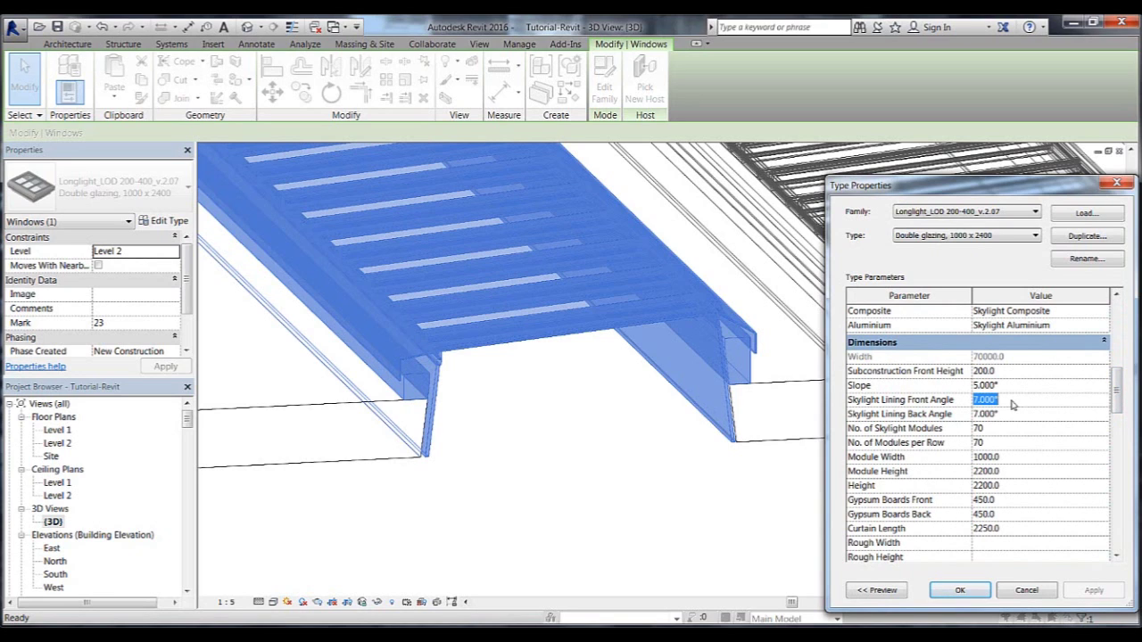
left_click(1014, 385)
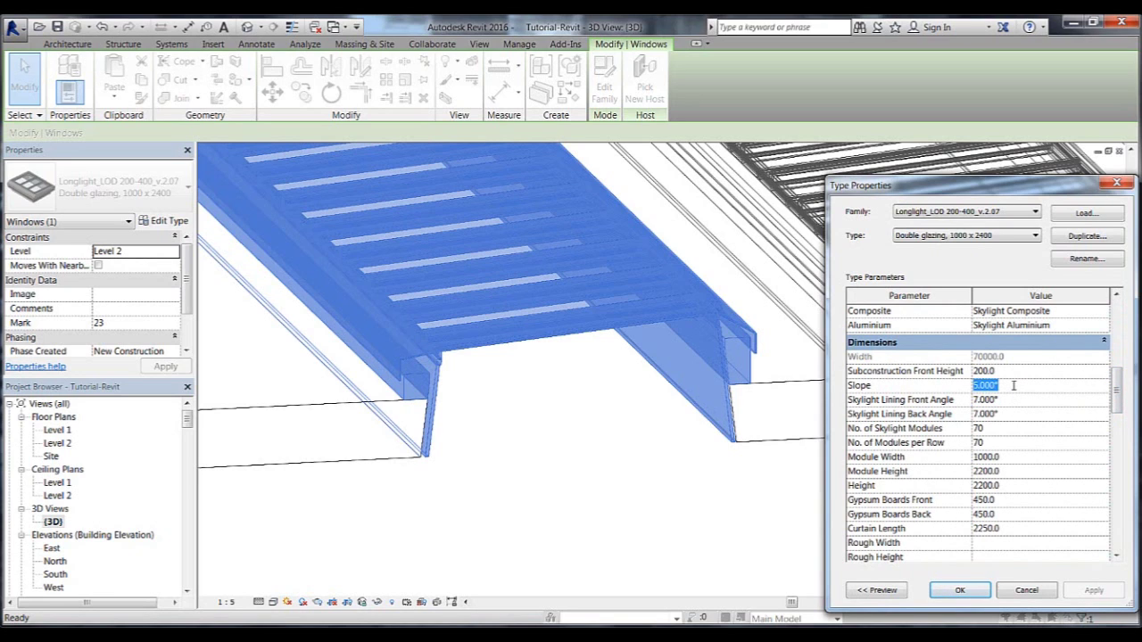
type("15")
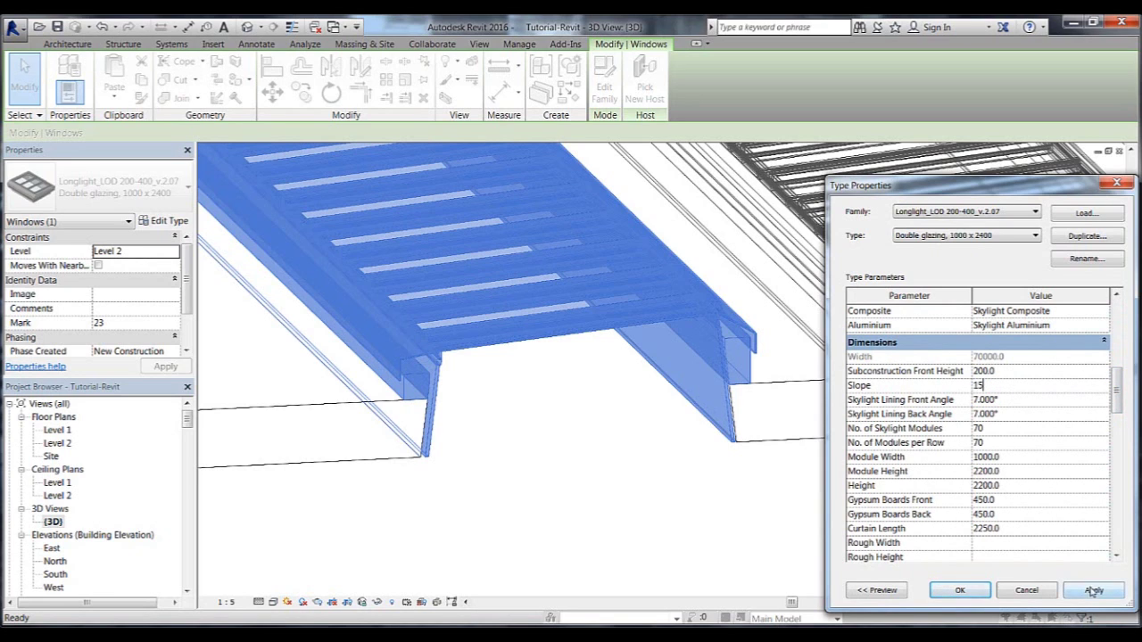
left_click(1094, 590)
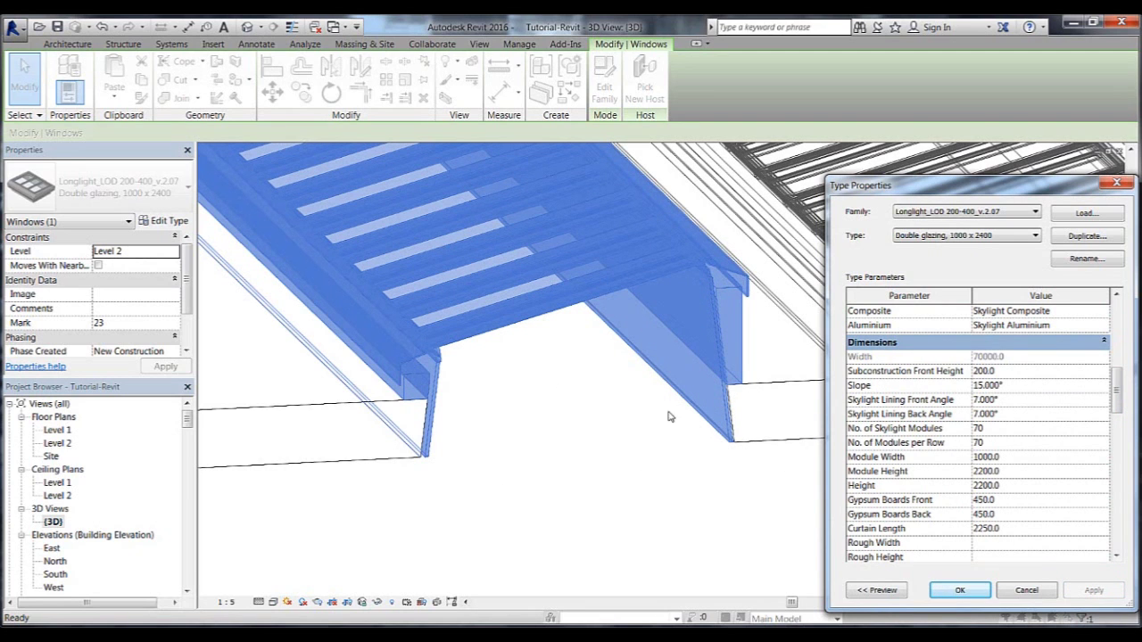
Try to apply a Slope of 26° to the skylight type, cancelling out of the error dialog.
scroll(1026, 393, "up", 1)
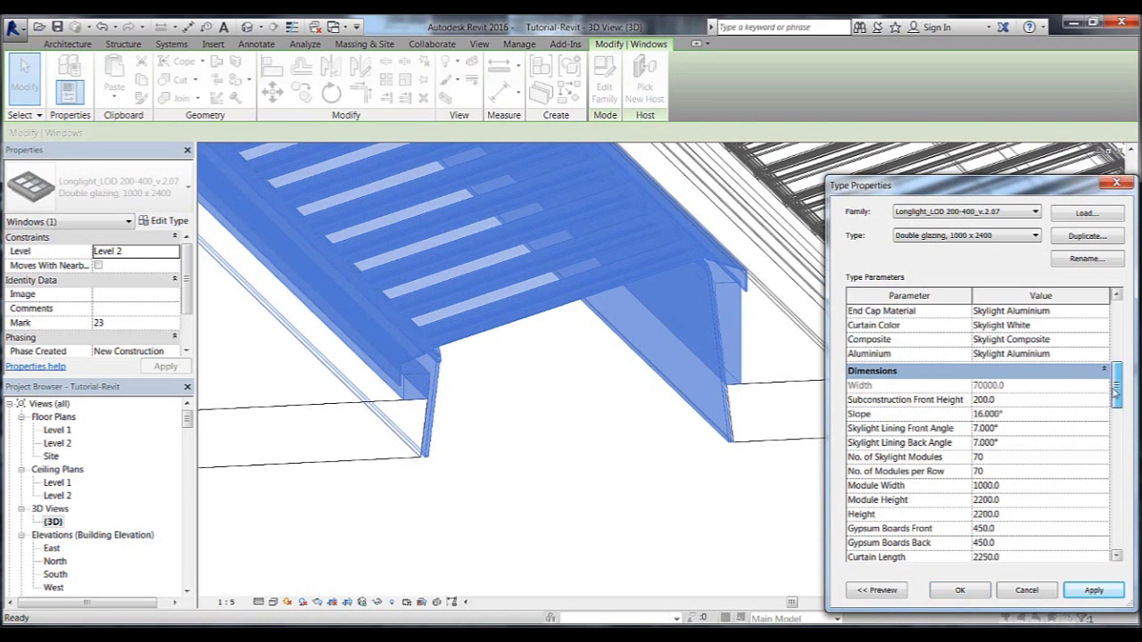
left_click(1042, 413)
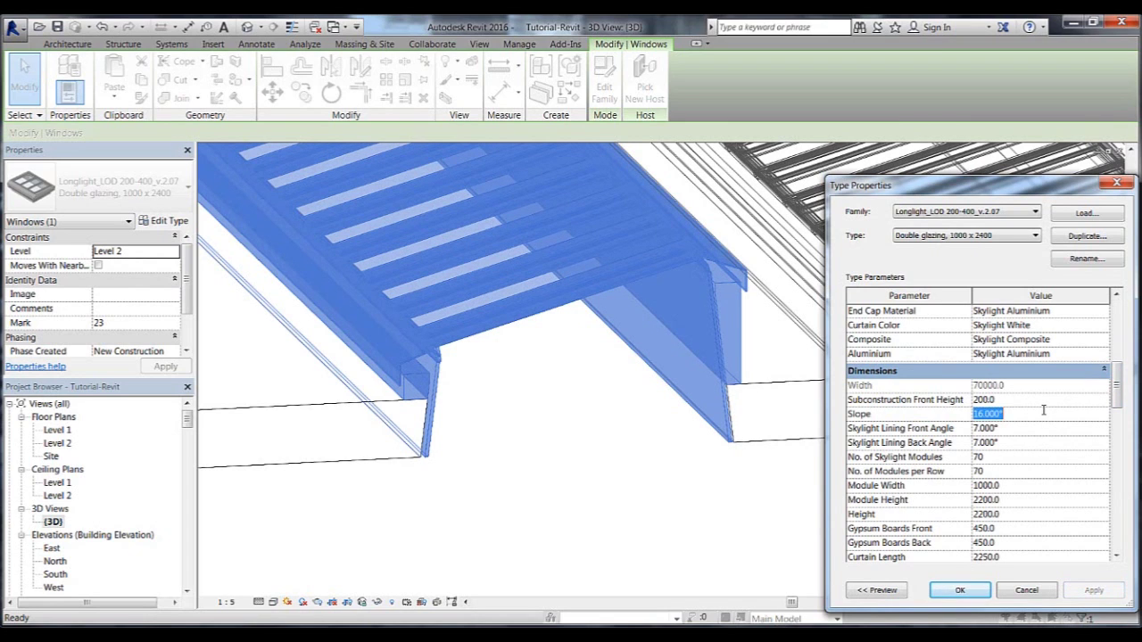
type("26")
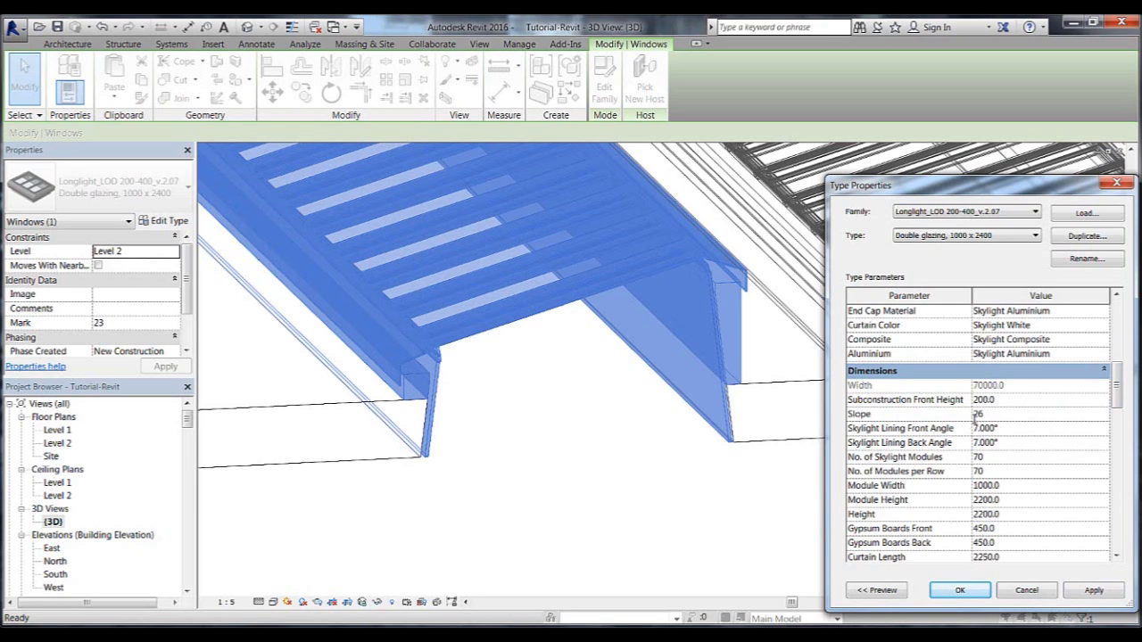
left_click(1092, 592)
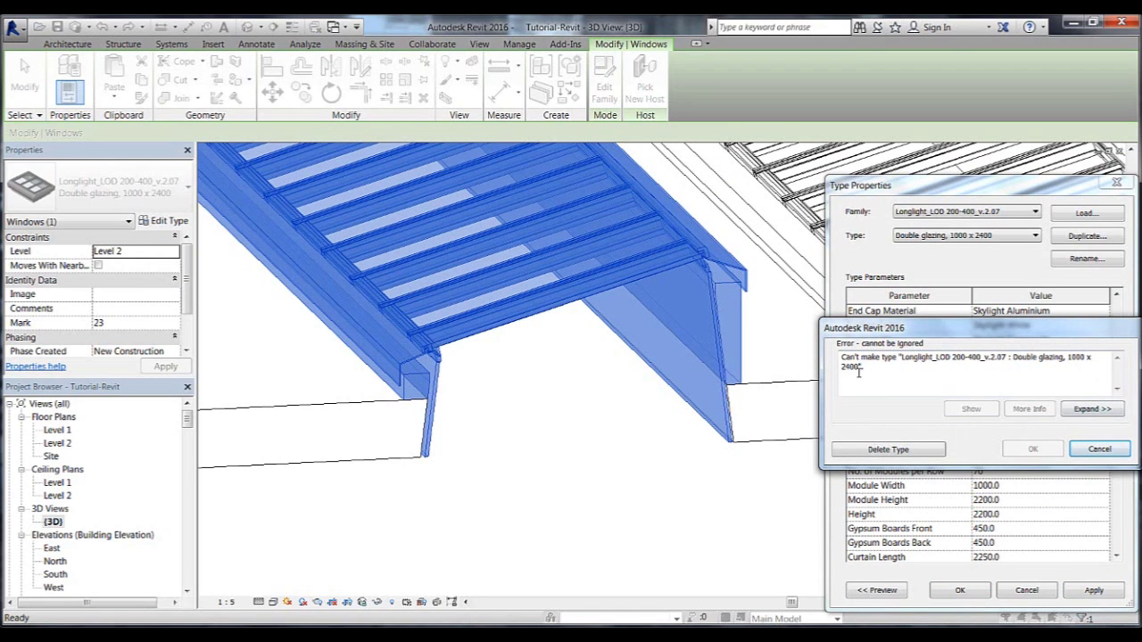
left_click(1097, 450)
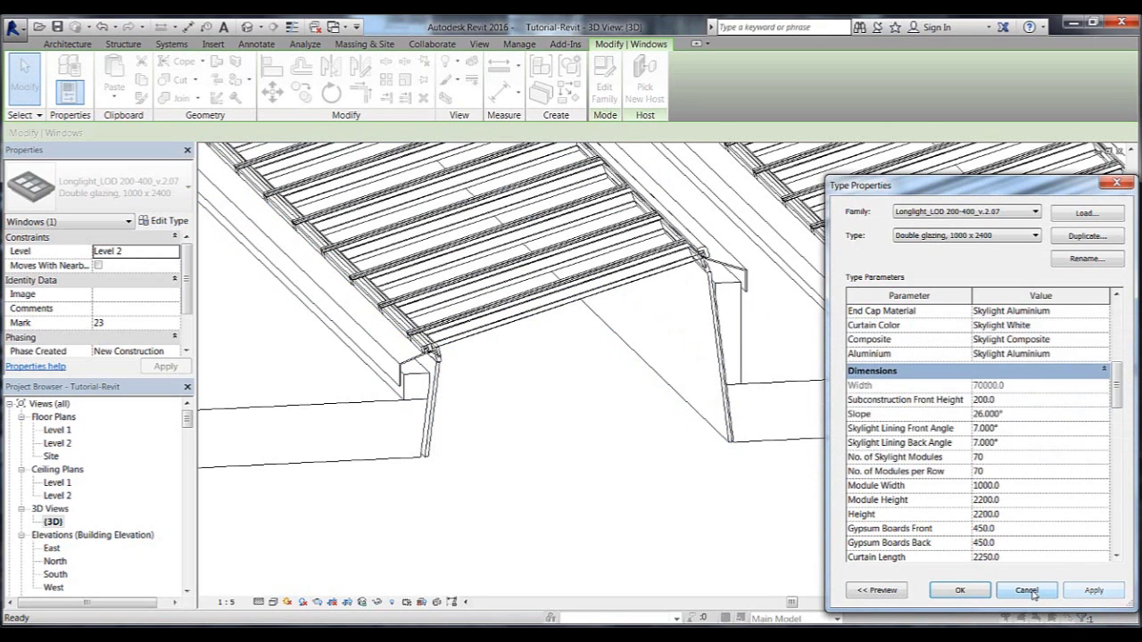
Set the skylight type's Slope to 5°, apply the change and close the type properties.
left_click(1062, 415)
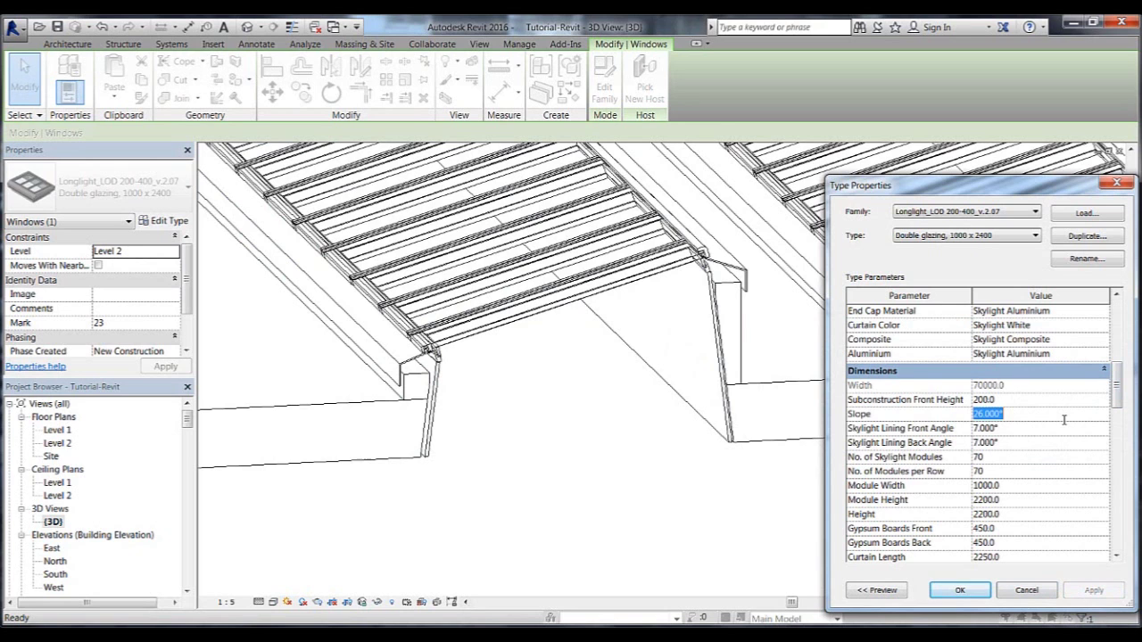
type("5")
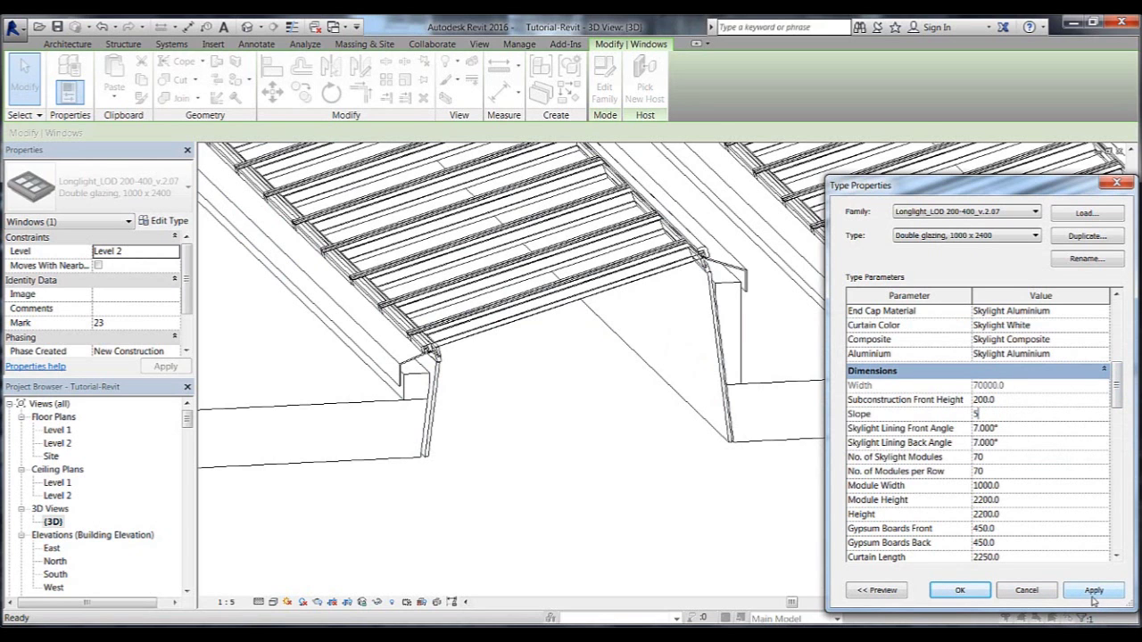
left_click(1094, 591)
mouse_move(1114, 377)
left_mouse_down()
mouse_move(1117, 424)
mouse_move(1120, 382)
left_mouse_up()
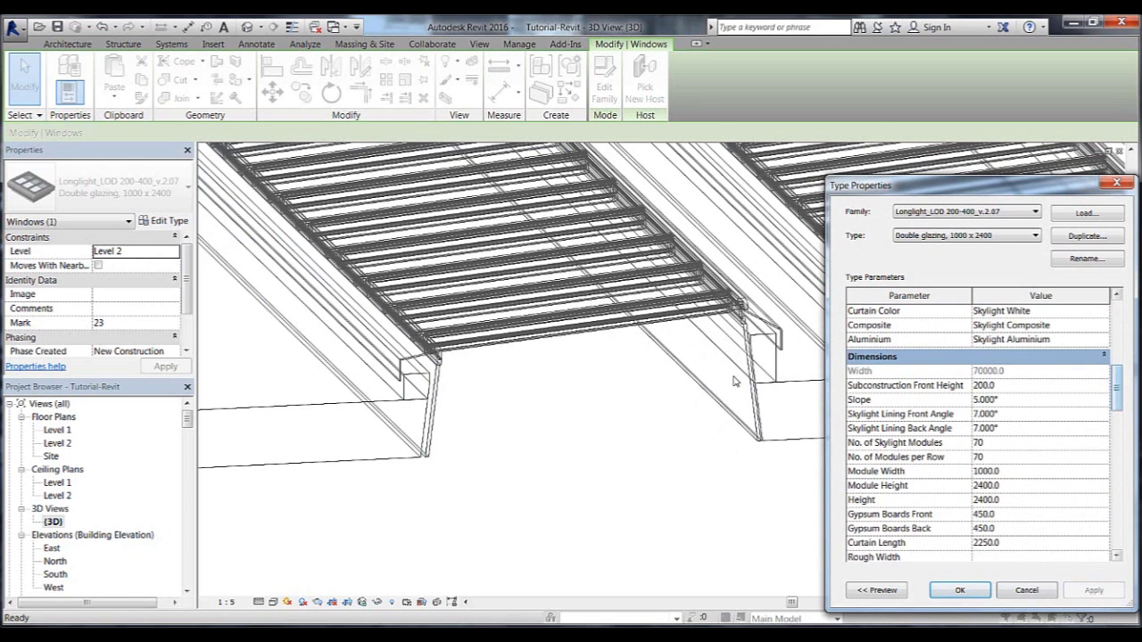
left_click(1026, 591)
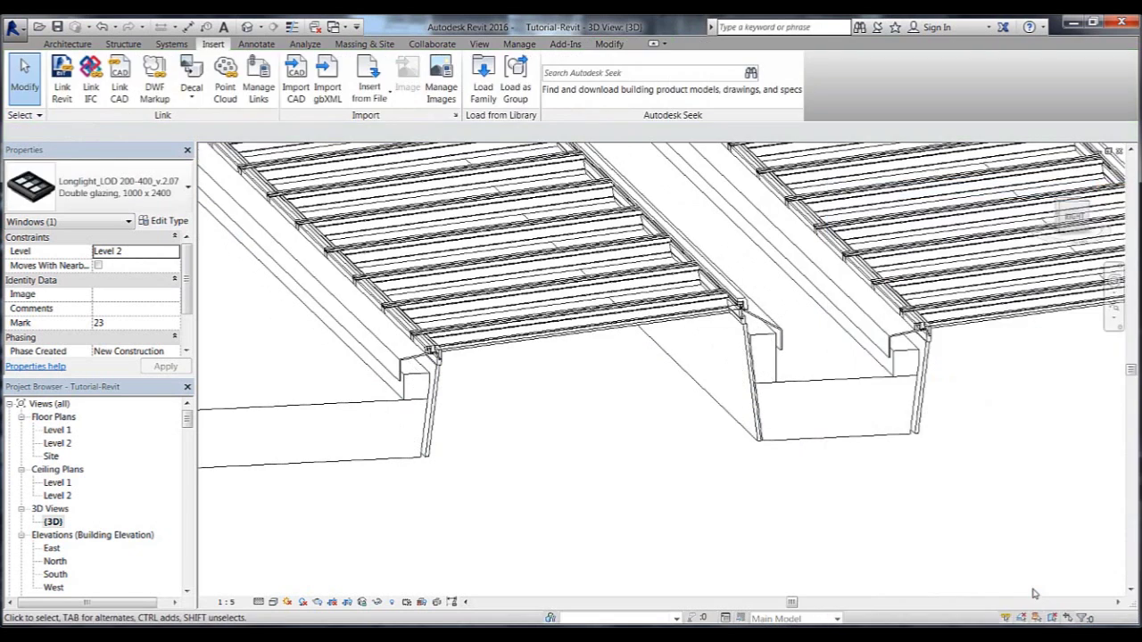
Set the No. of Glass Pane Layers to 3 in the selected Longlight skylight's type properties and apply the change.
left_click(385, 307)
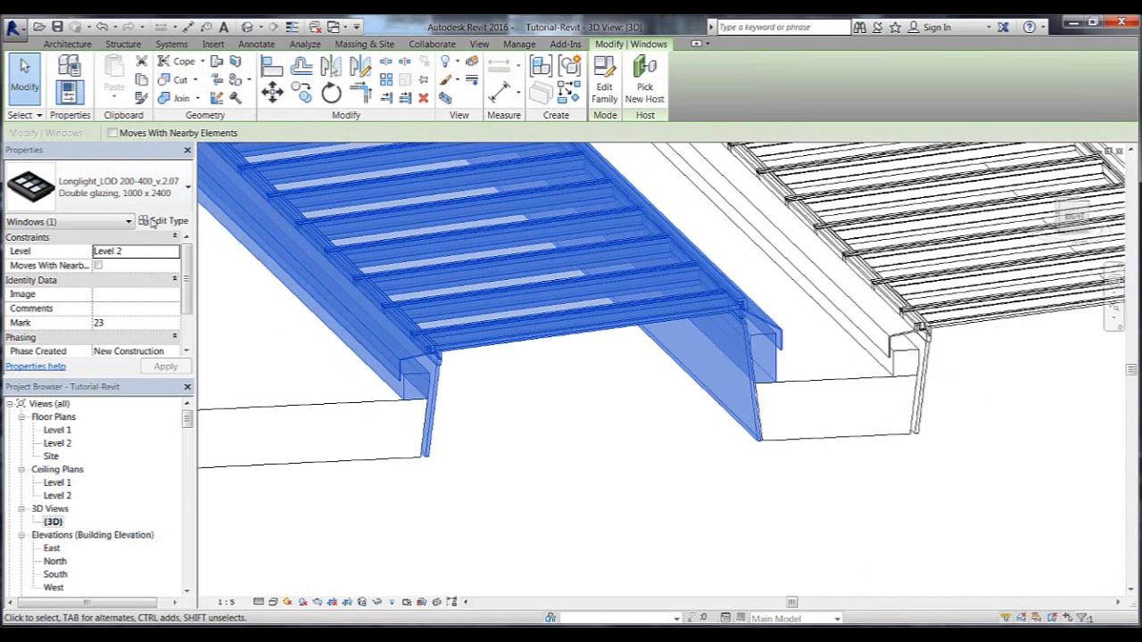
left_click(160, 220)
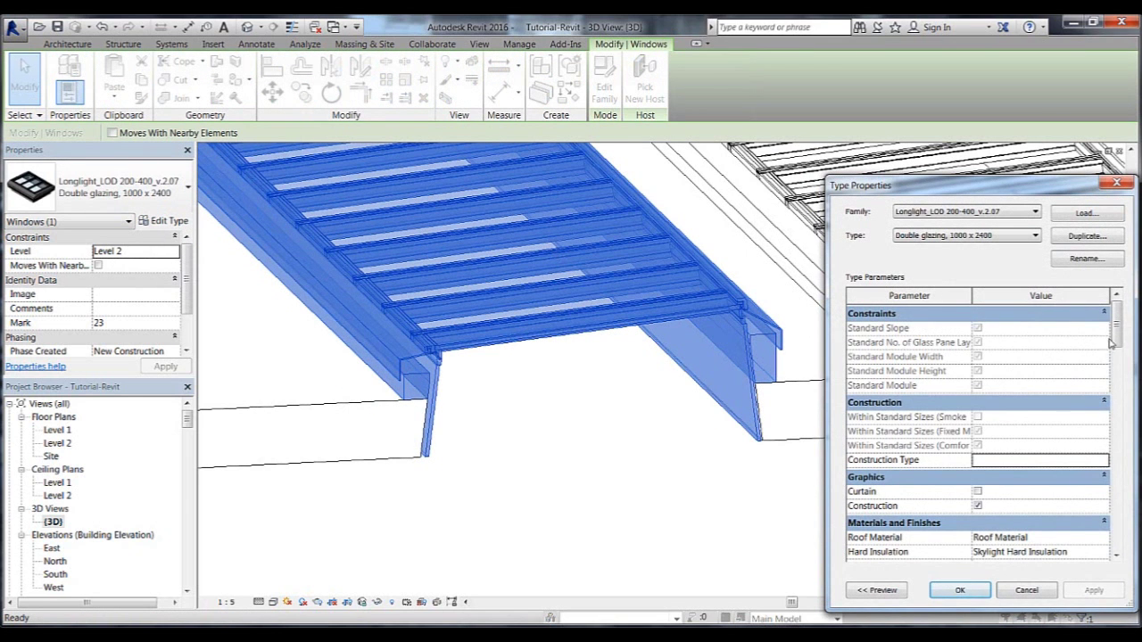
left_click_drag(1111, 344, 1117, 529)
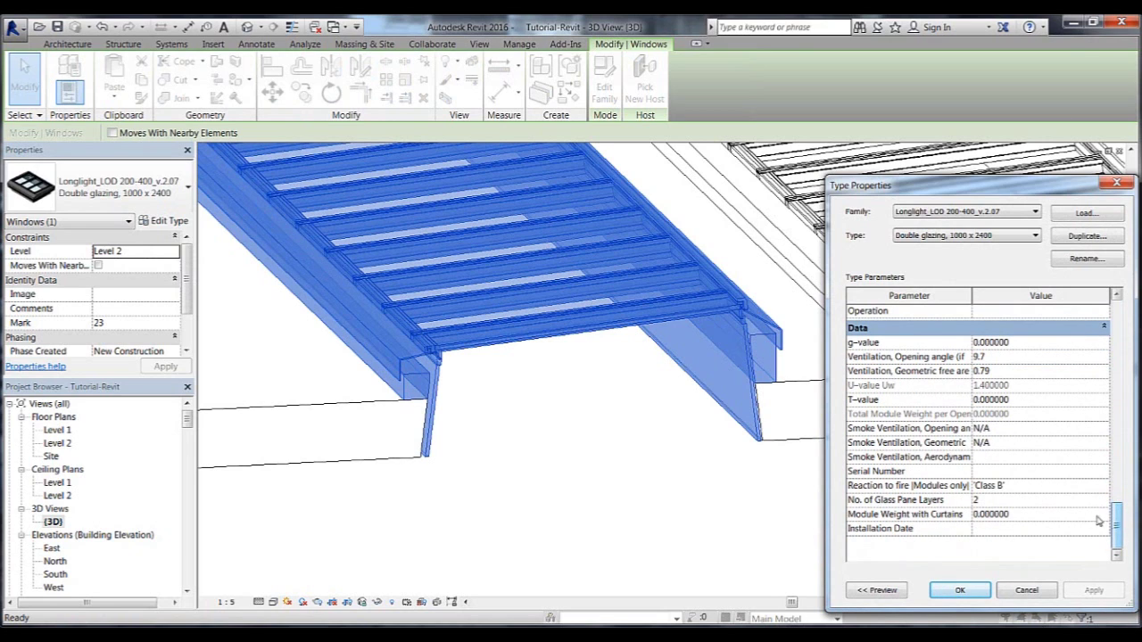
left_click(994, 501)
scroll(1117, 526, "up", 1)
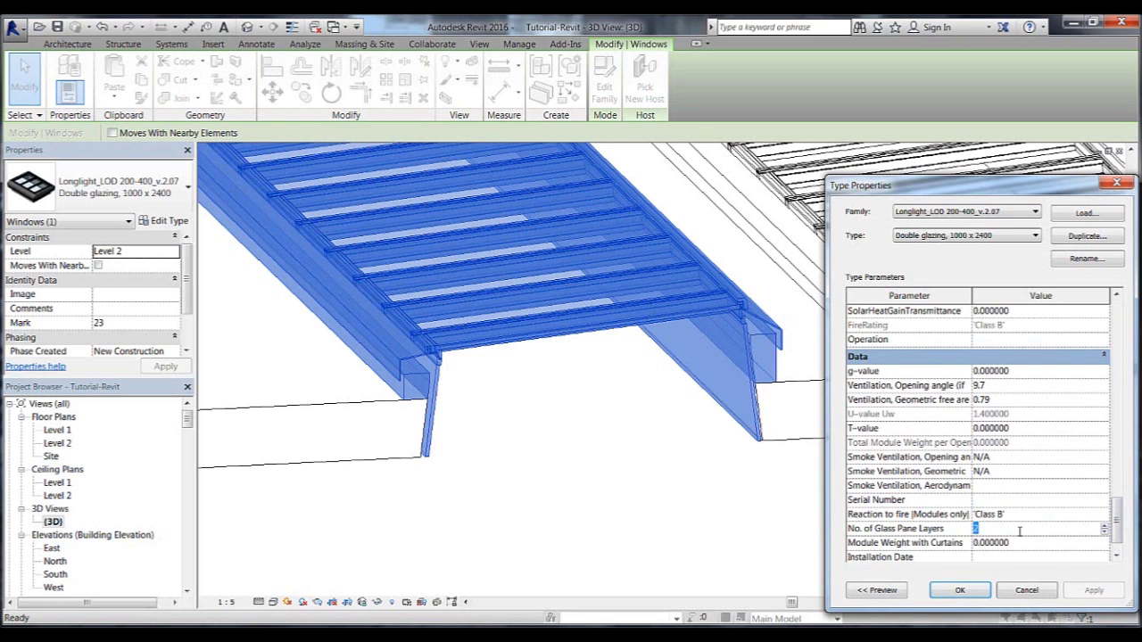
type("3")
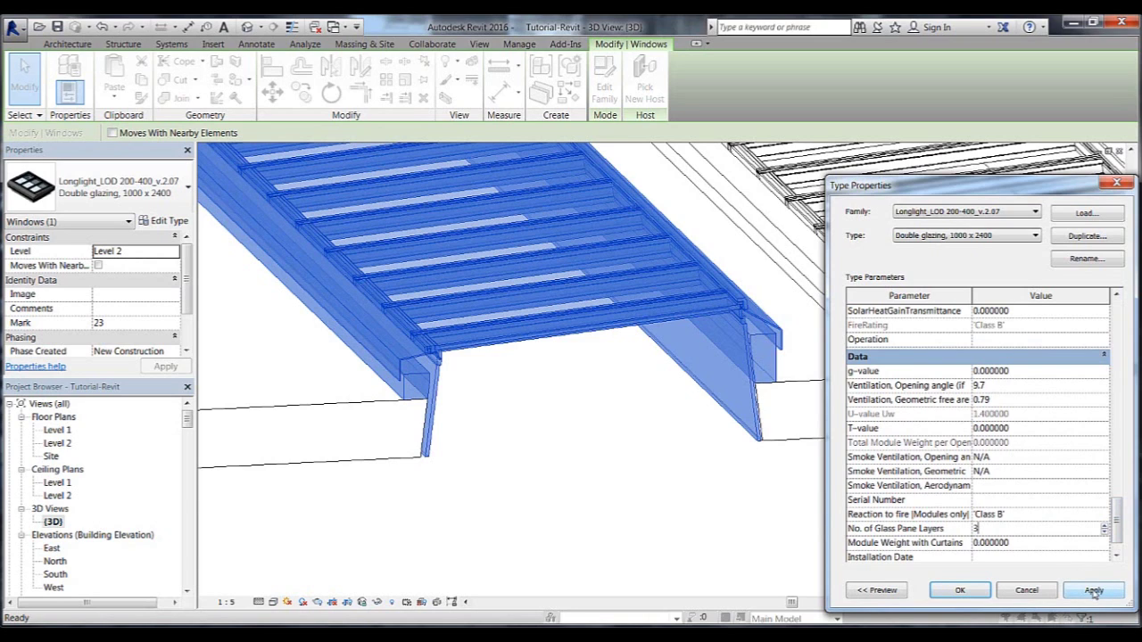
left_click(1093, 591)
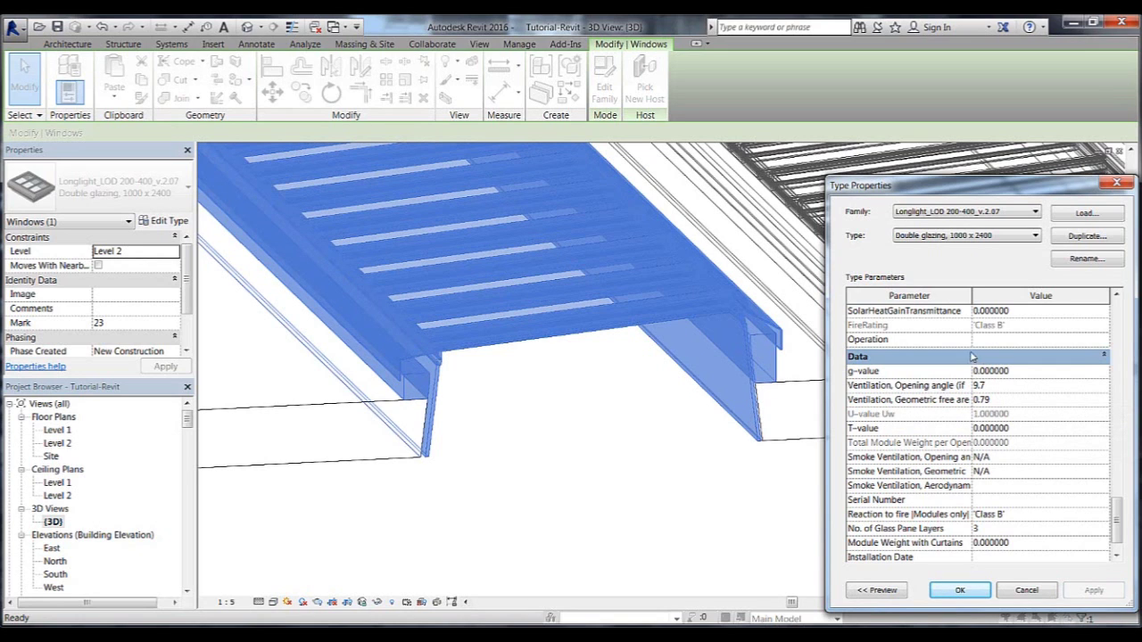
Widen the parameter name column and examine the skylight type's thermal, ventilation and glazing data, along with its standard module constraints.
left_click_drag(972, 295, 1004, 295)
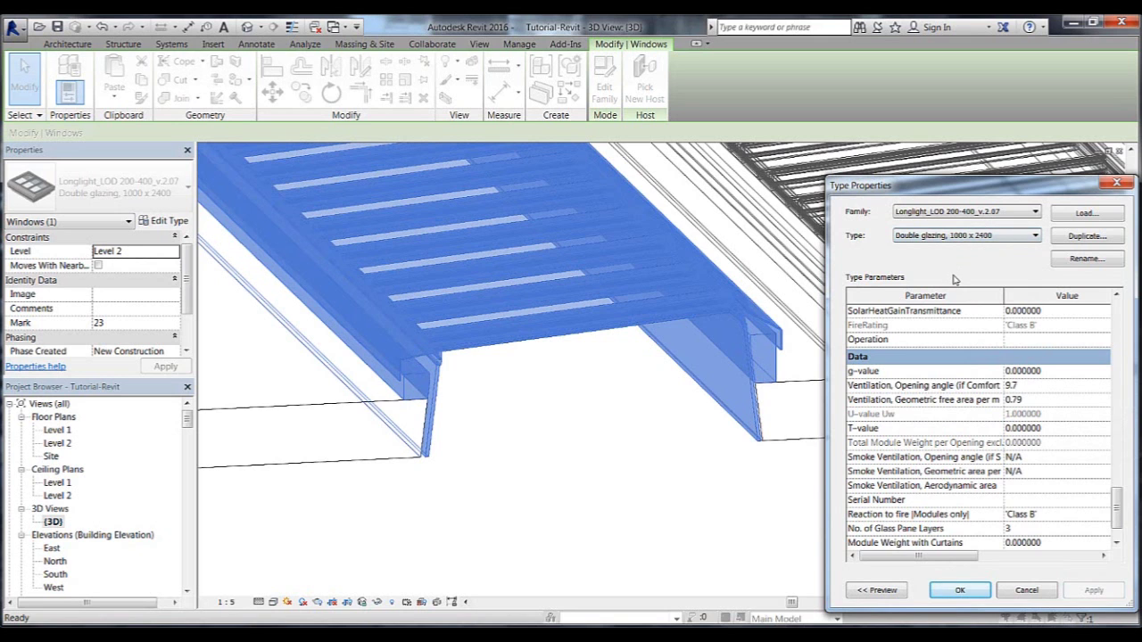
mouse_move(1127, 496)
left_mouse_down()
mouse_move(1119, 391)
mouse_move(1117, 489)
left_mouse_up()
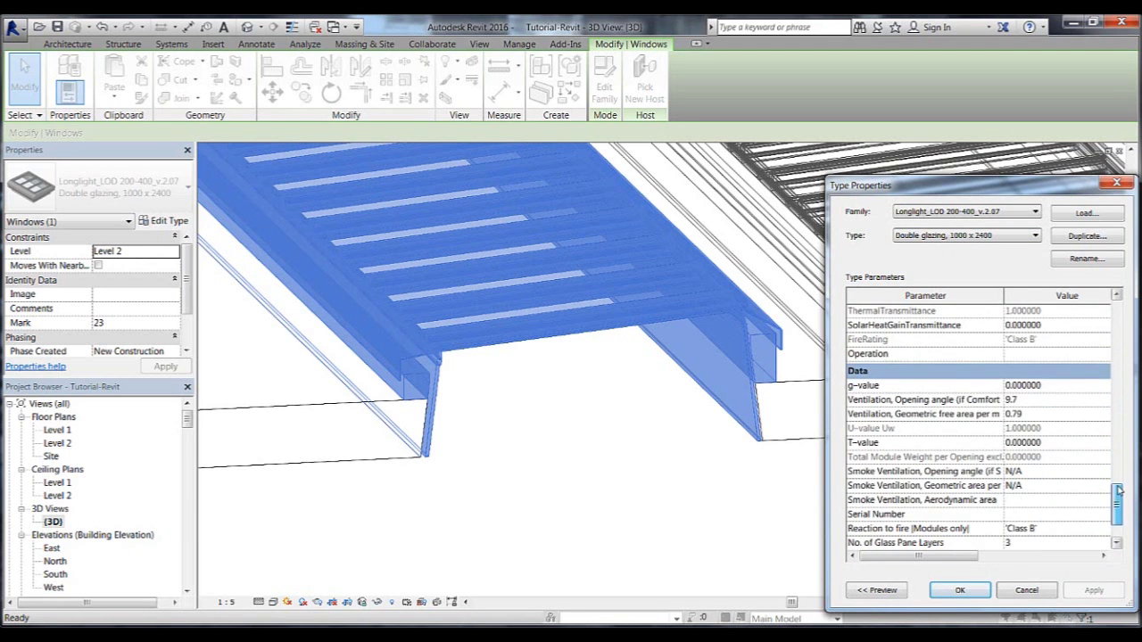
left_click(1067, 419)
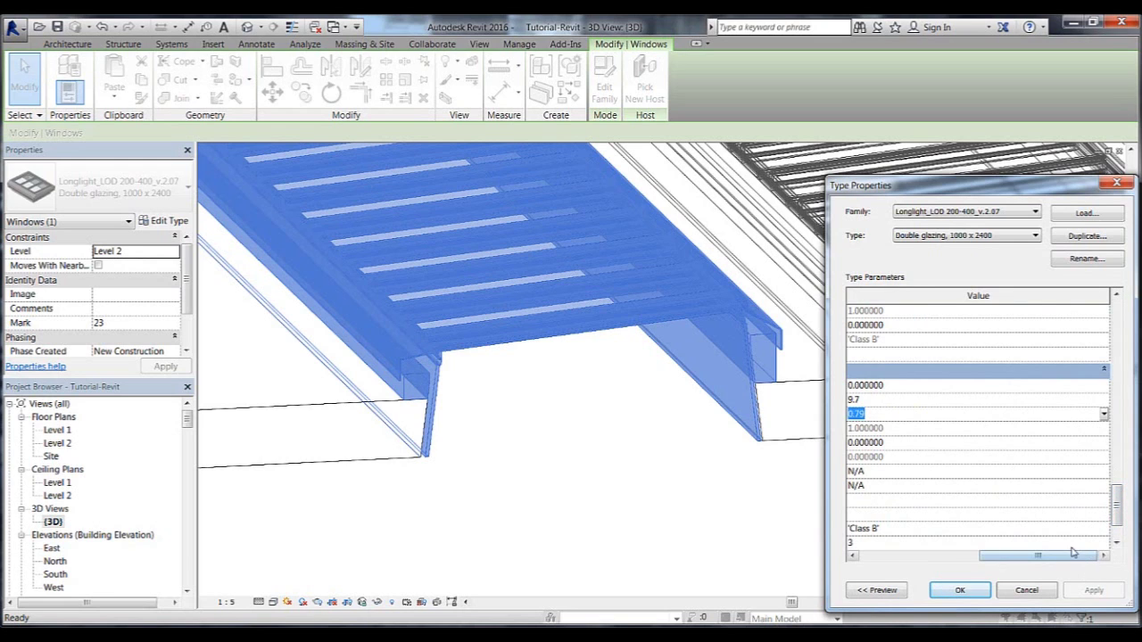
left_click_drag(1070, 559, 947, 560)
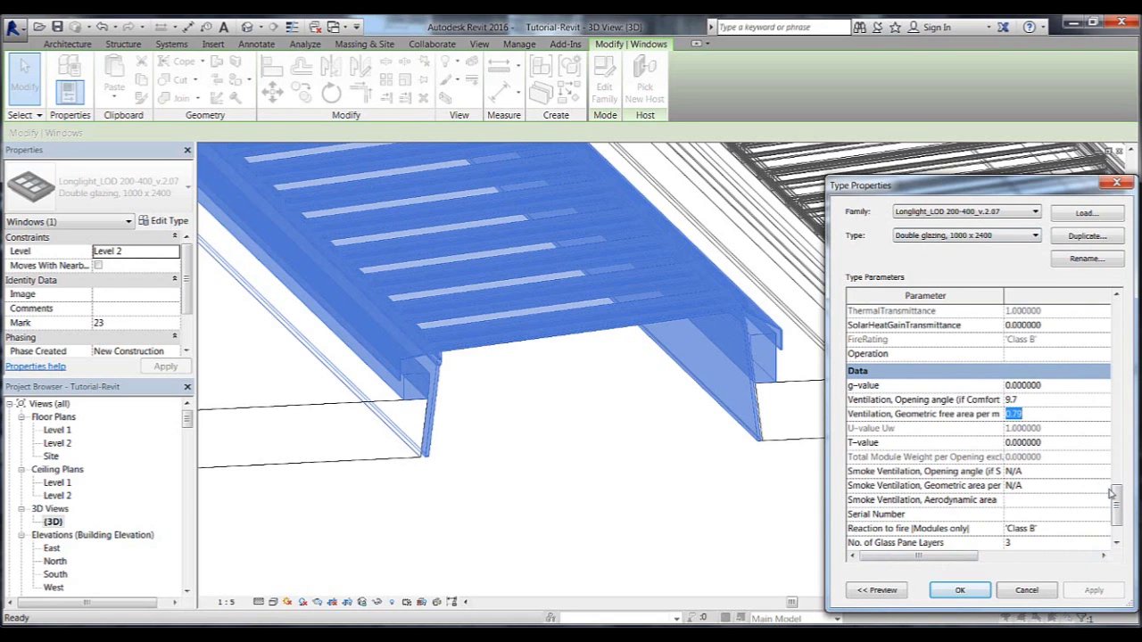
left_click_drag(1119, 500, 1118, 505)
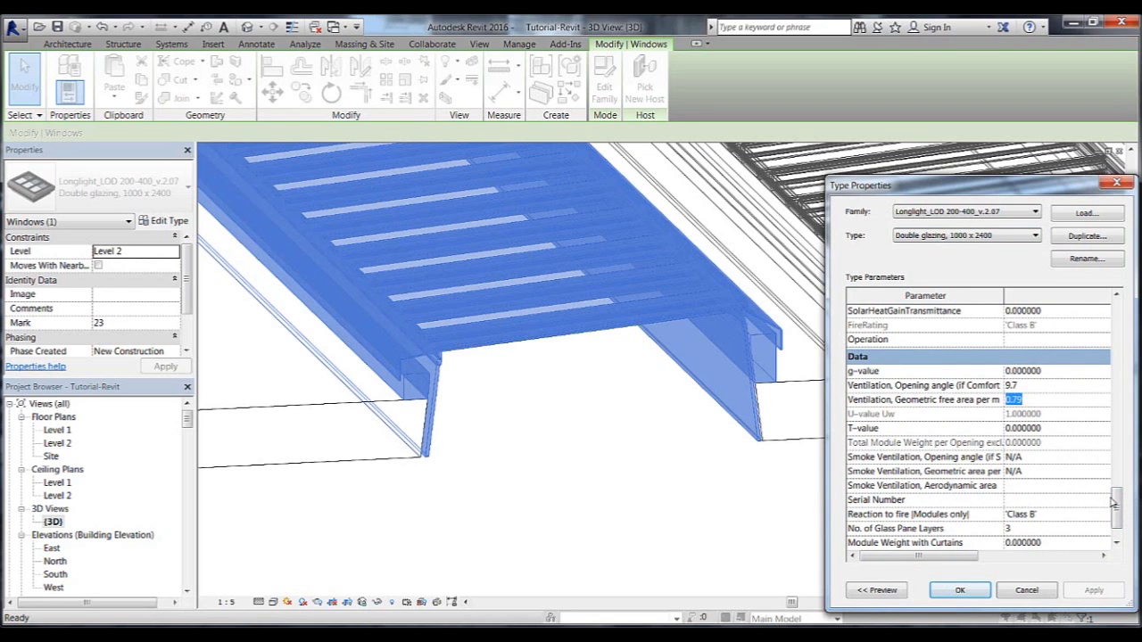
left_click_drag(1117, 504, 1126, 319)
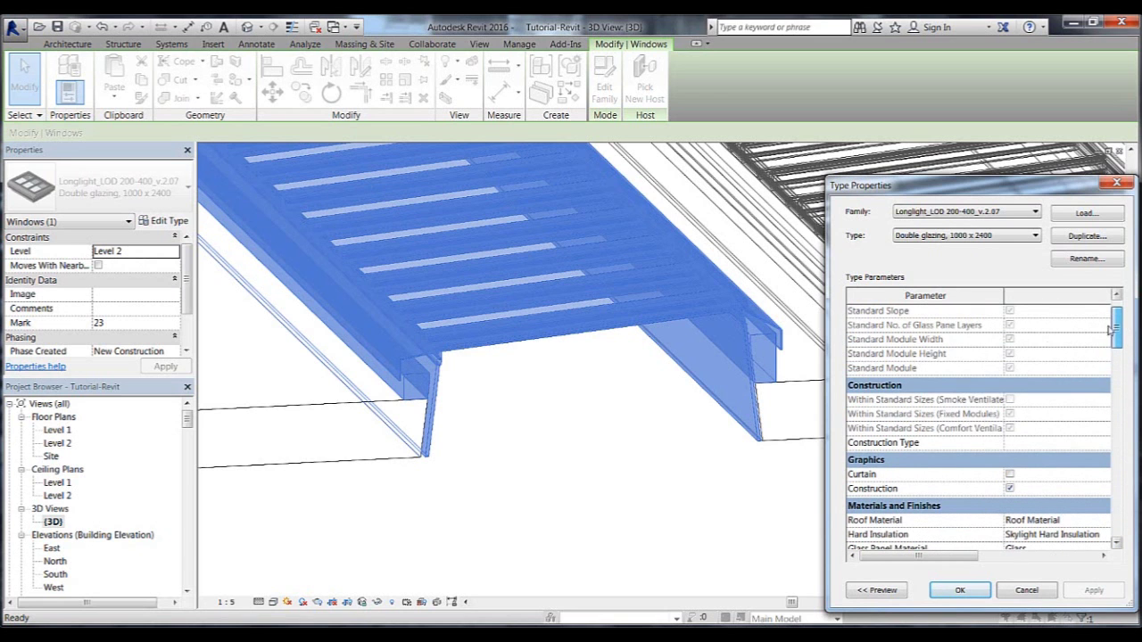